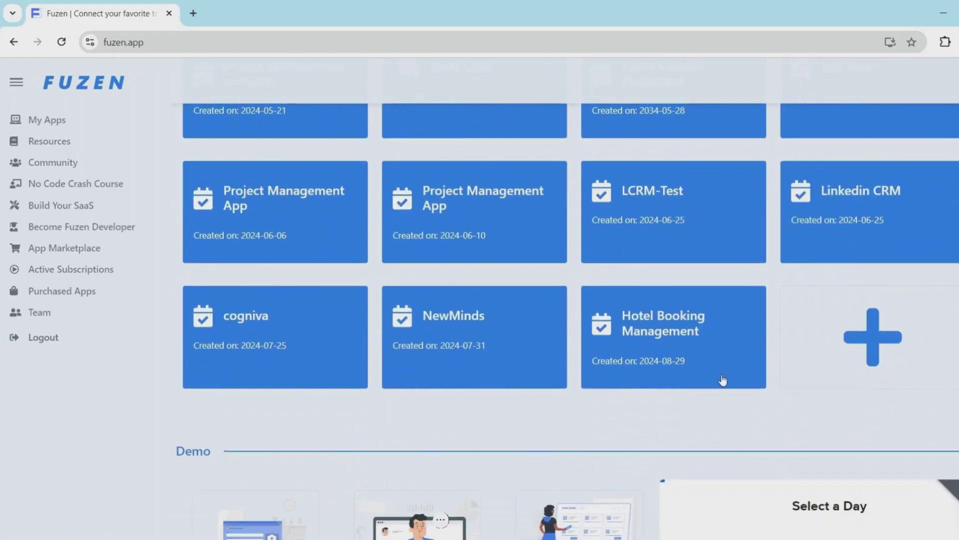
Start a new app named Customer Relationship Management (CRM)
{"action": "left_click", "coordinate": [854, 349]}
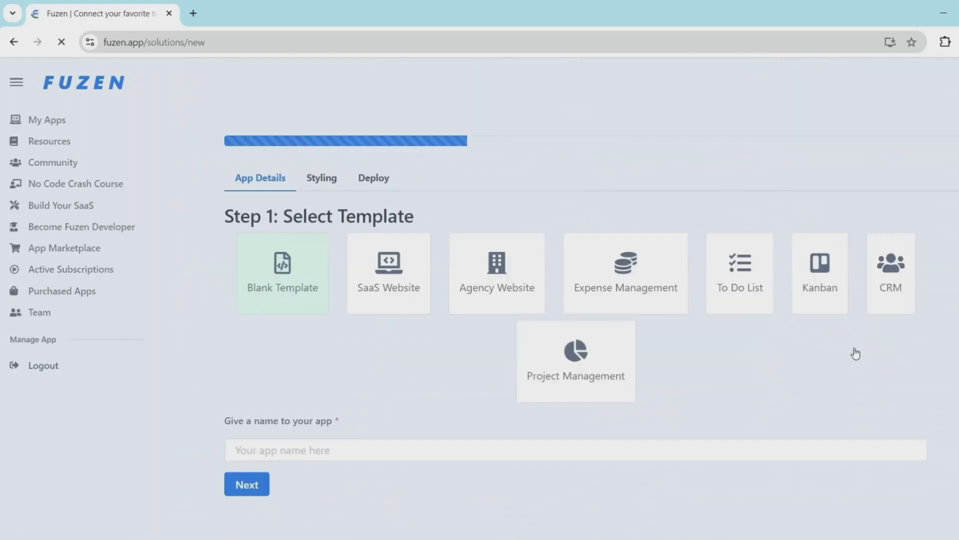
{"action": "left_click", "coordinate": [484, 454]}
{"action": "type", "text": "Customer Relationship Management (CRM)"}
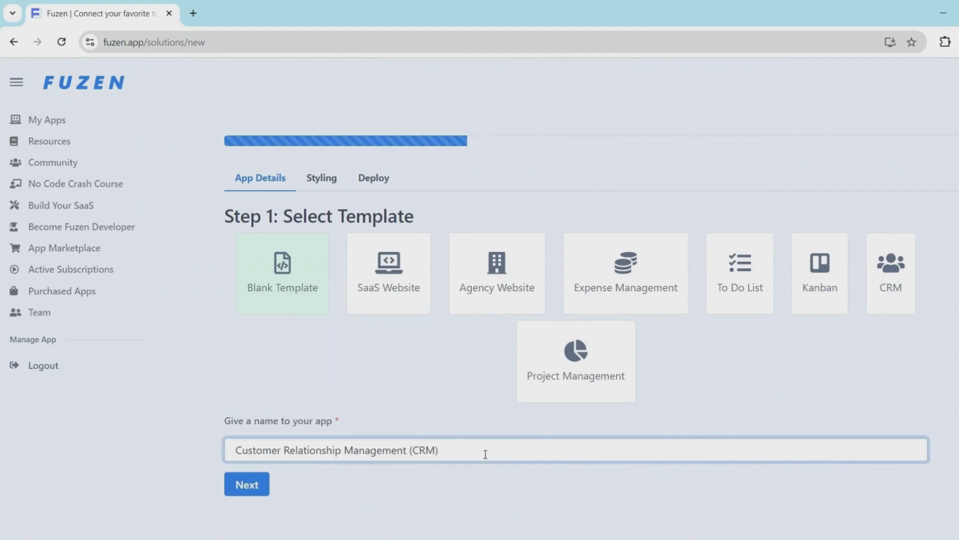
{"action": "left_click", "coordinate": [242, 483]}
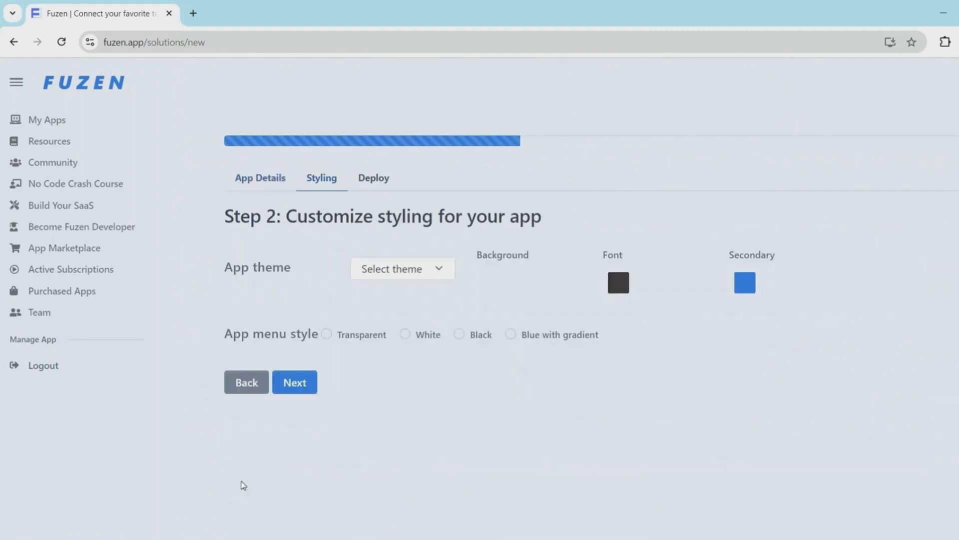
Choose the Basic theme and a black menu style for the app
{"action": "left_click", "coordinate": [409, 279]}
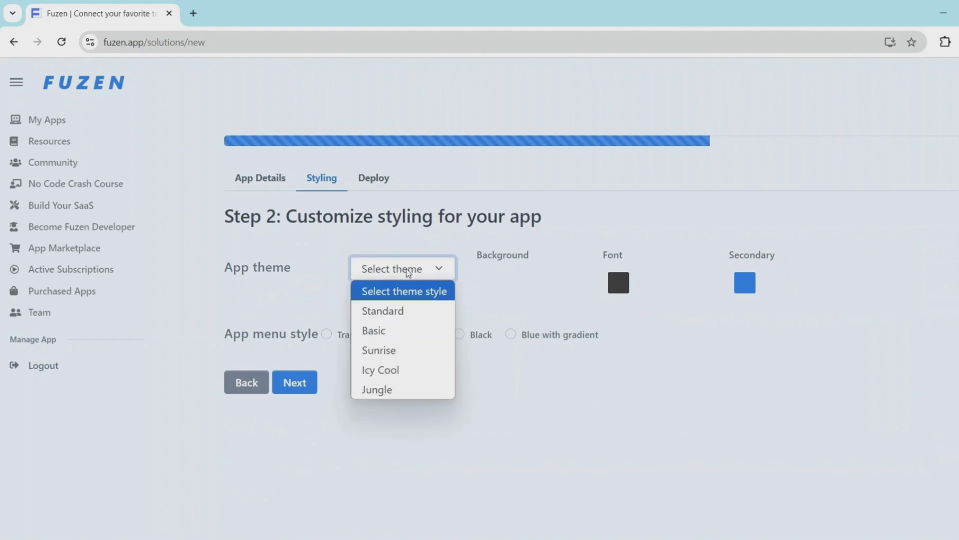
{"action": "left_click", "coordinate": [397, 326]}
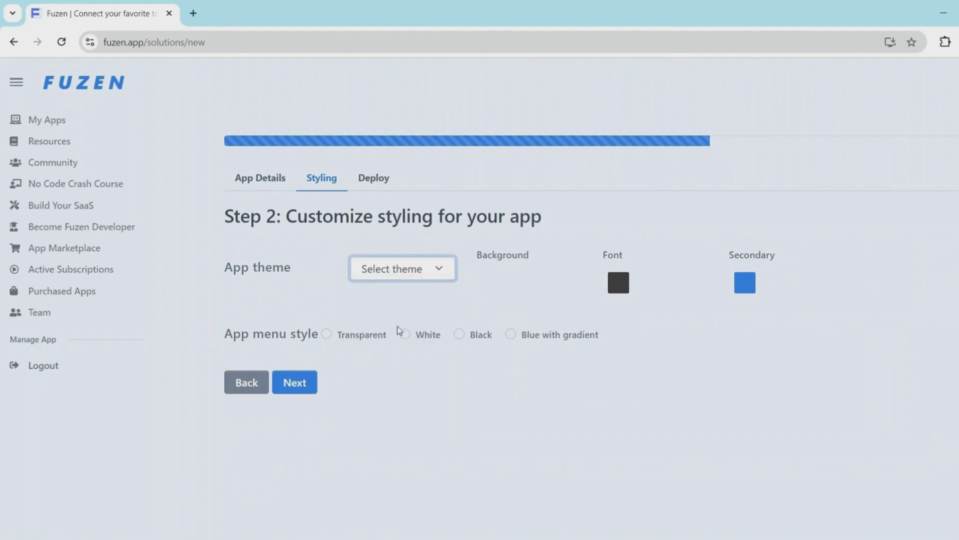
{"action": "left_click", "coordinate": [457, 335]}
{"action": "left_click", "coordinate": [302, 384]}
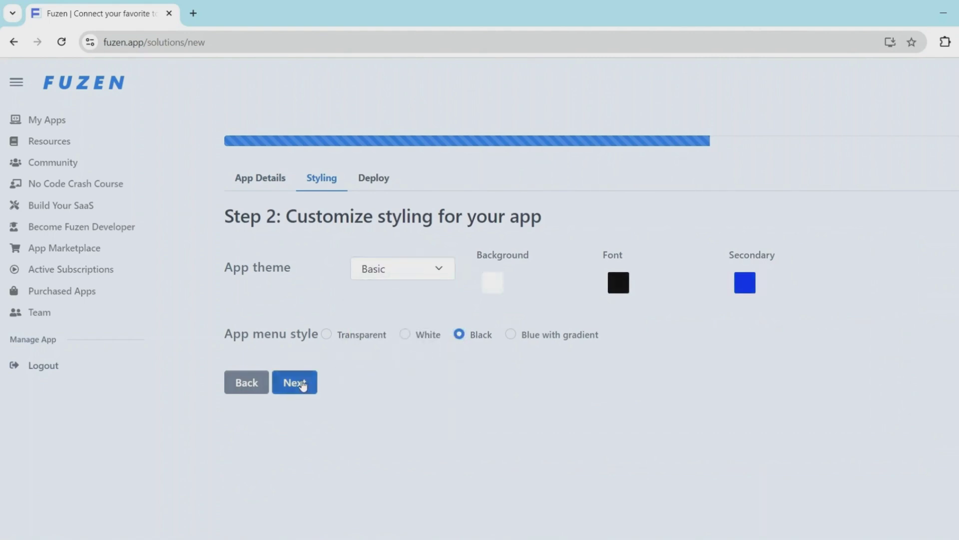
Create the app and add a Lead Details page hidden from the menu
{"action": "left_click", "coordinate": [265, 297]}
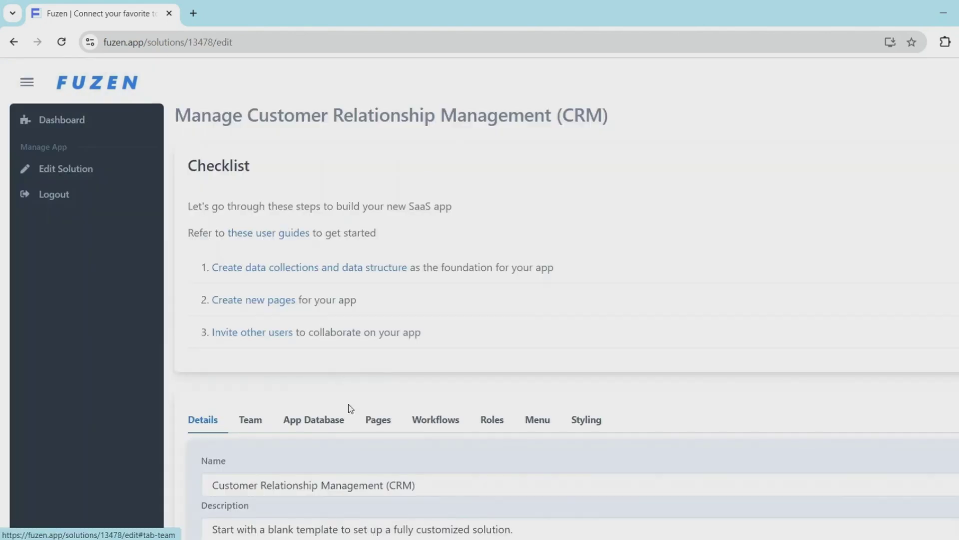
{"action": "left_click", "coordinate": [376, 361]}
{"action": "scroll", "coordinate": [366, 413], "scroll_direction": "down", "scroll_amount": 3}
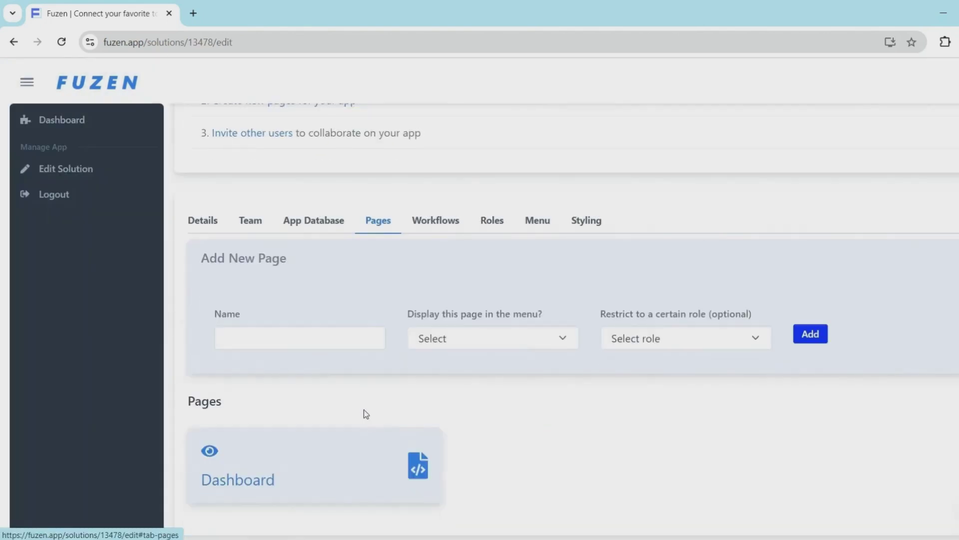
{"action": "left_click", "coordinate": [303, 338]}
{"action": "type", "text": "Lead"}
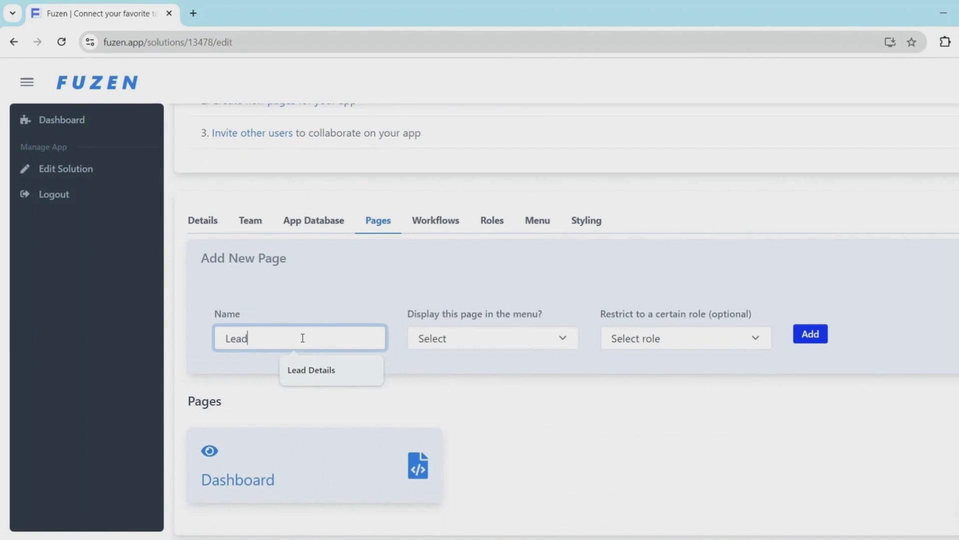
{"action": "type", "text": " Details"}
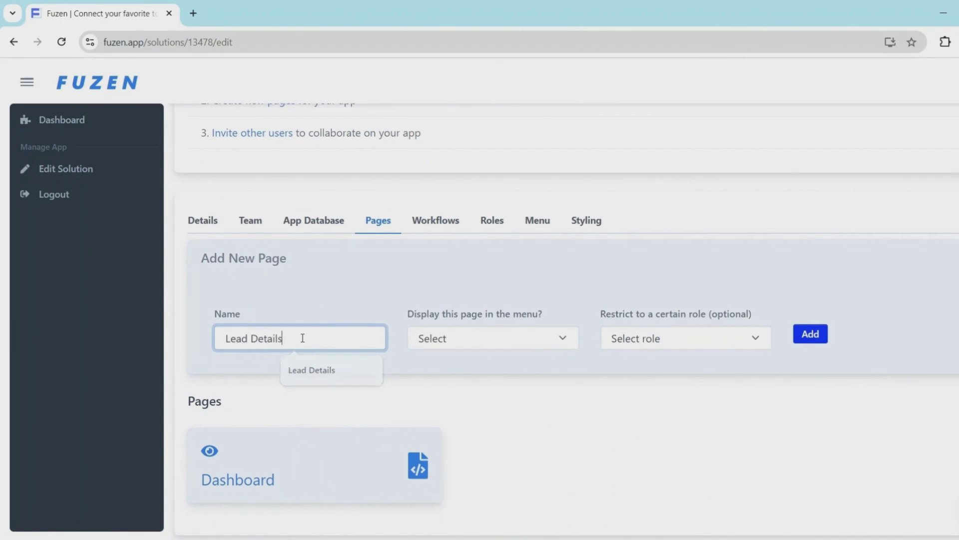
{"action": "left_click", "coordinate": [438, 341]}
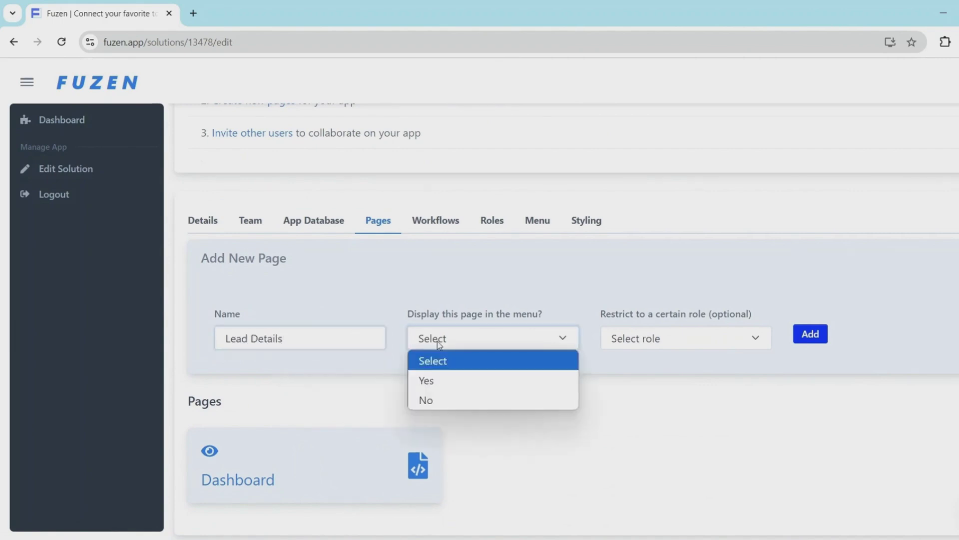
{"action": "left_click", "coordinate": [447, 397]}
{"action": "left_click", "coordinate": [816, 340]}
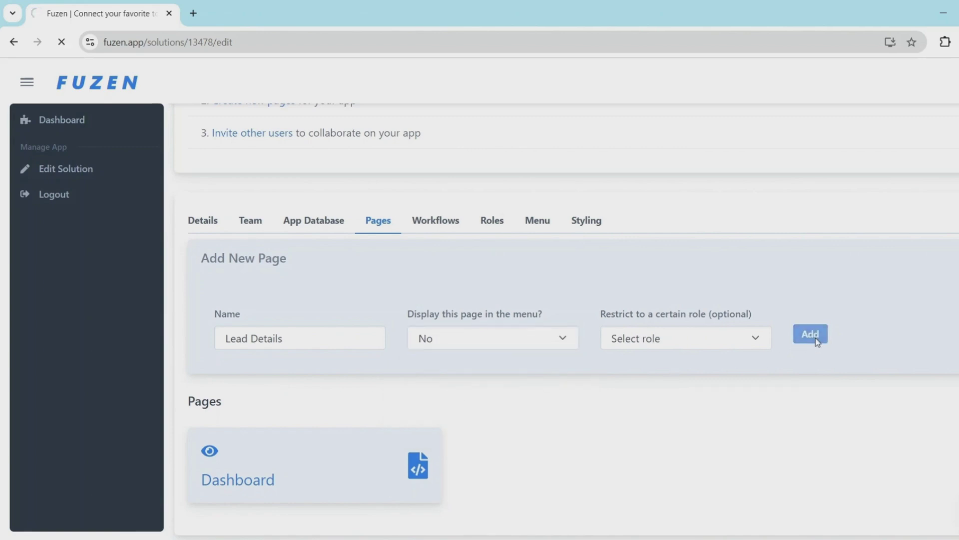
Add a Products page that is displayed in the menu
{"action": "left_click", "coordinate": [307, 326]}
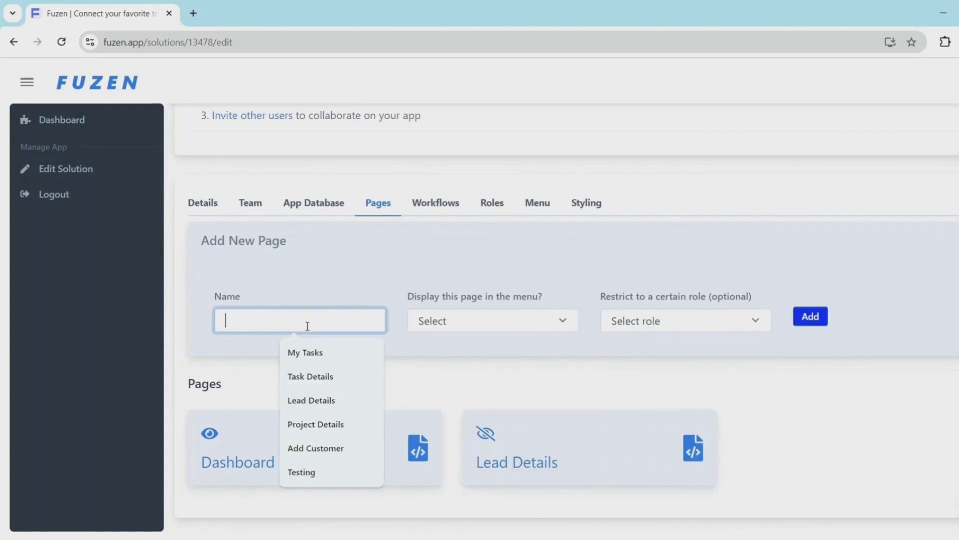
{"action": "type", "text": "Products"}
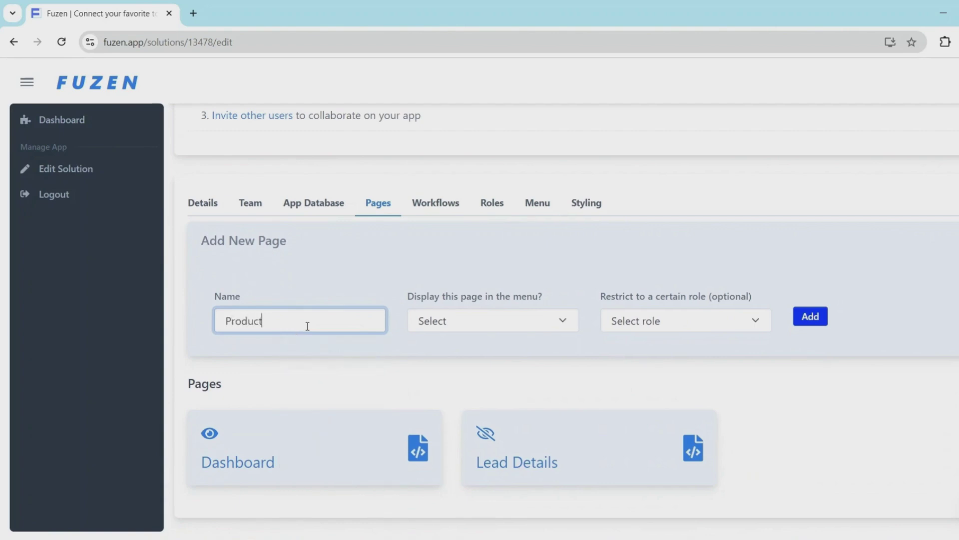
{"action": "left_click", "coordinate": [448, 320]}
{"action": "left_click", "coordinate": [446, 360]}
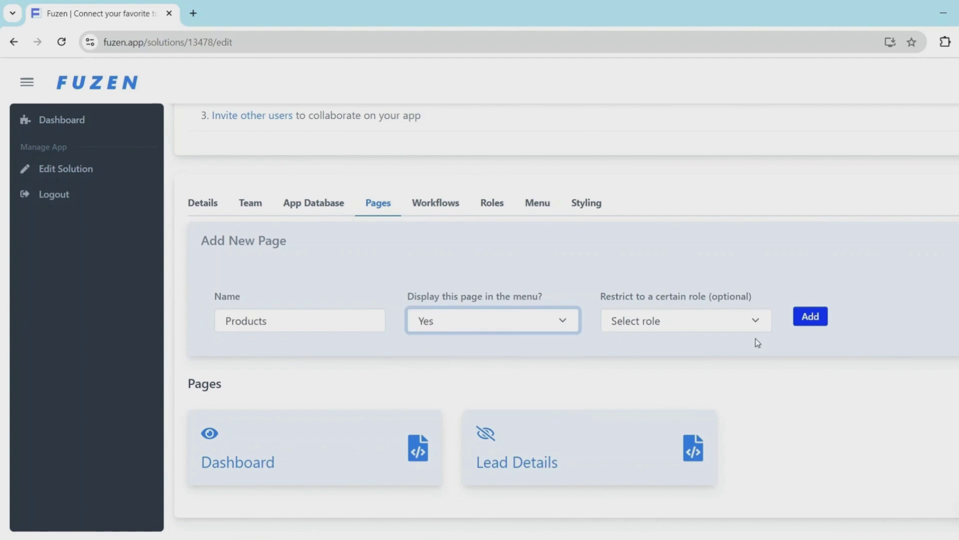
{"action": "left_click", "coordinate": [799, 318]}
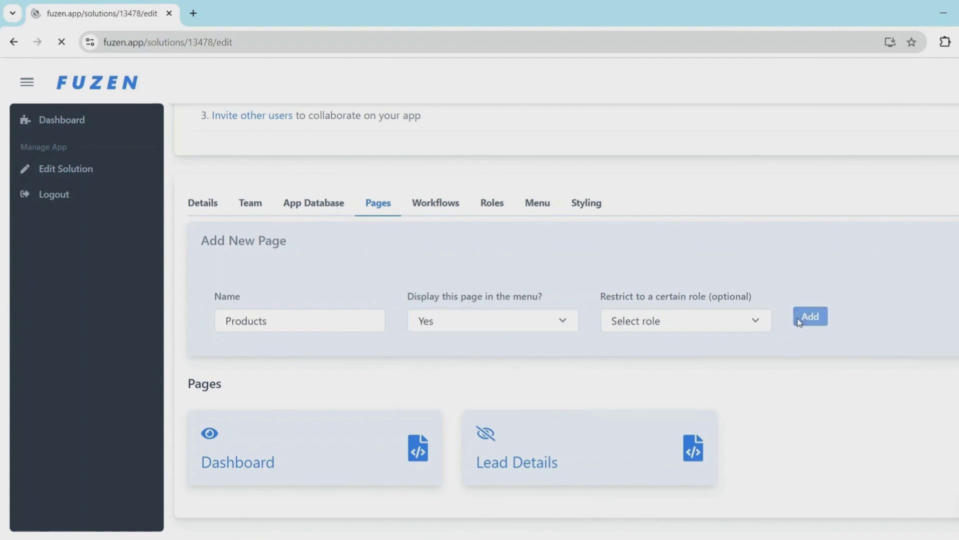
Add a Product Details page that is kept out of the menu
{"action": "left_click", "coordinate": [276, 322]}
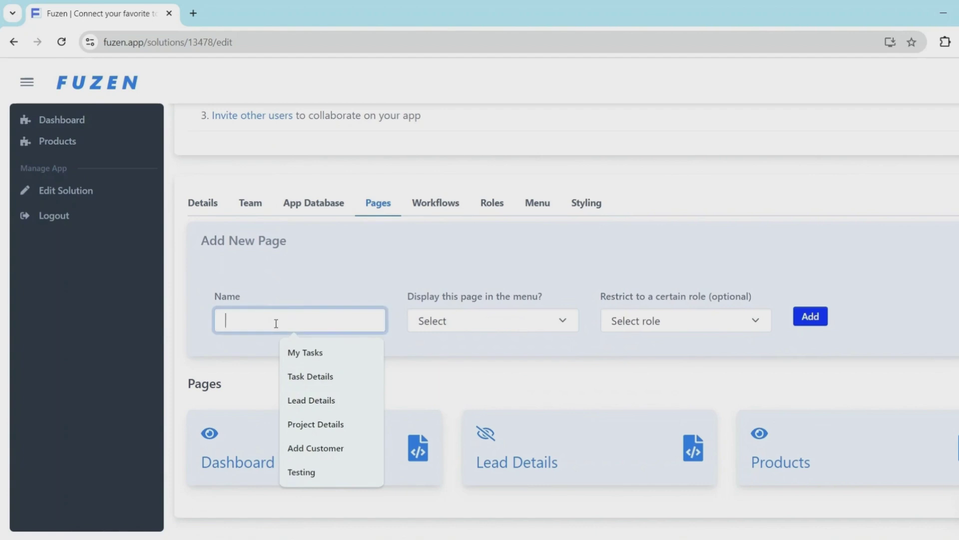
{"action": "type", "text": "Product"}
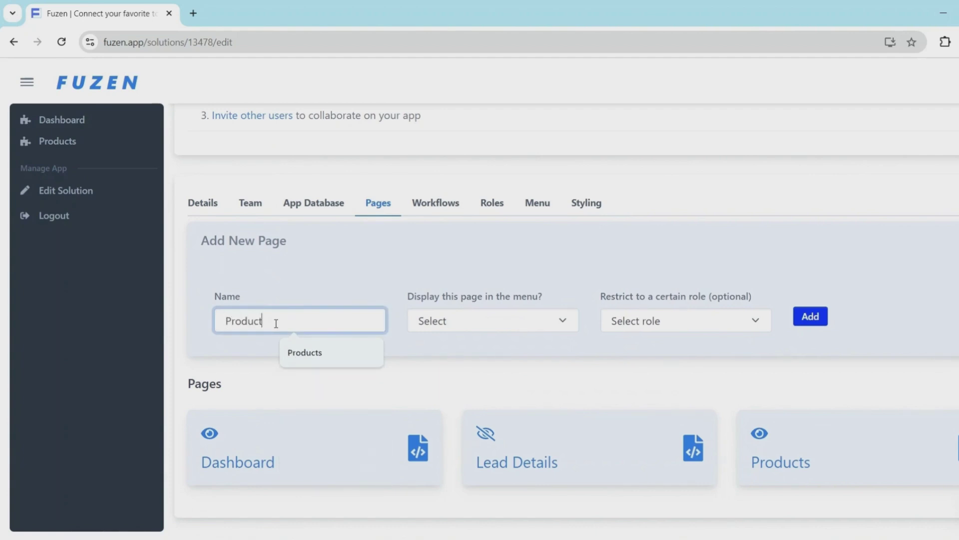
{"action": "type", "text": " Details"}
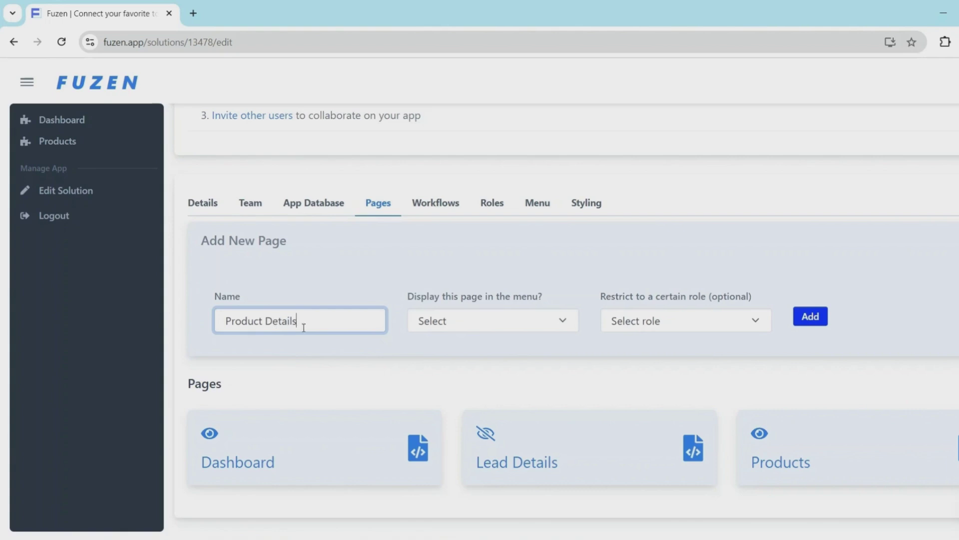
{"action": "left_click", "coordinate": [462, 322]}
{"action": "left_click", "coordinate": [461, 378]}
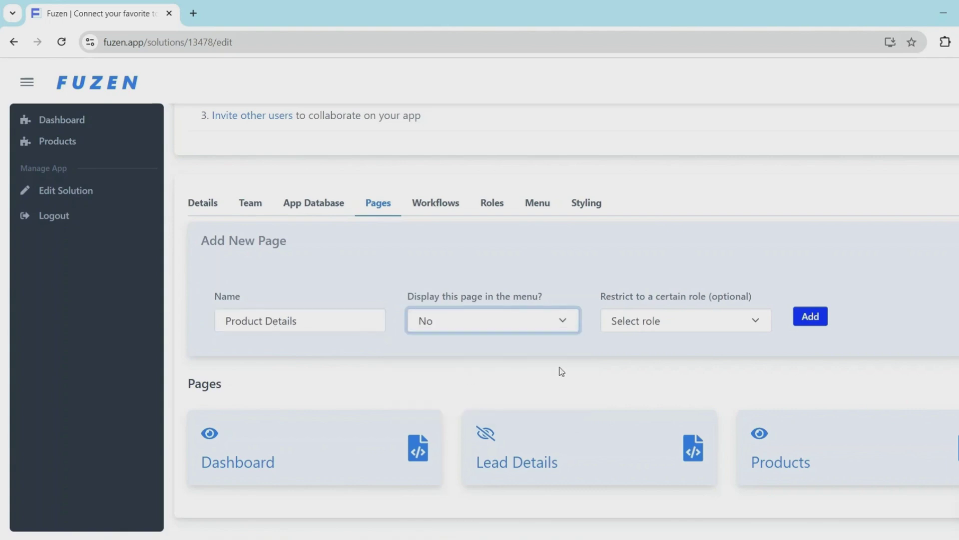
{"action": "left_click", "coordinate": [808, 318]}
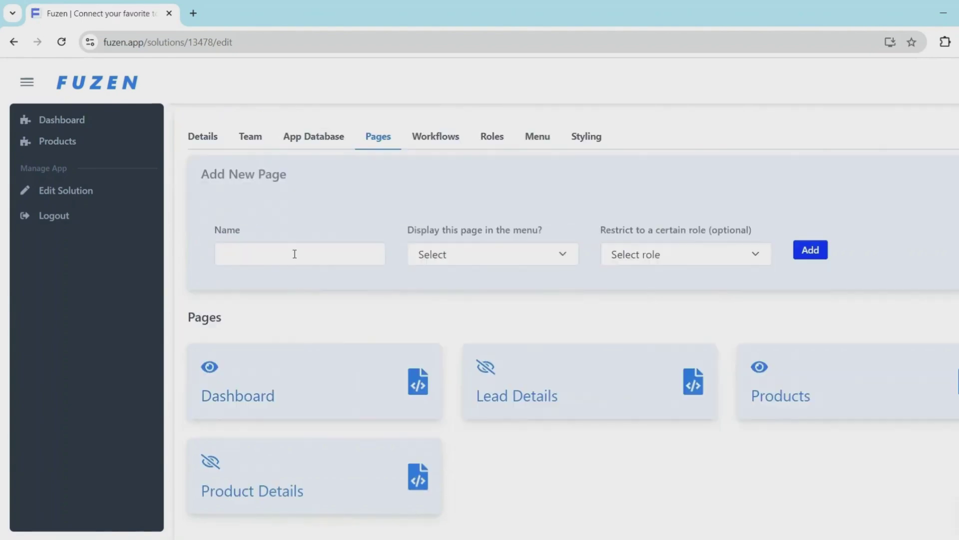
Add a Deal Tracking page that is displayed in the menu
{"action": "left_click", "coordinate": [294, 254]}
{"action": "type", "text": "Deal"}
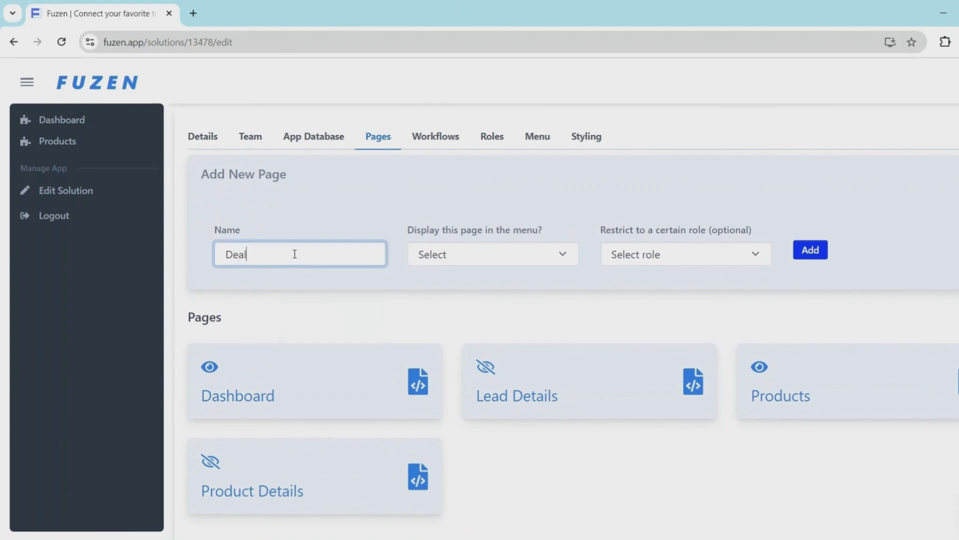
{"action": "type", "text": " Tracking"}
{"action": "left_click", "coordinate": [461, 264]}
{"action": "left_click", "coordinate": [467, 287]}
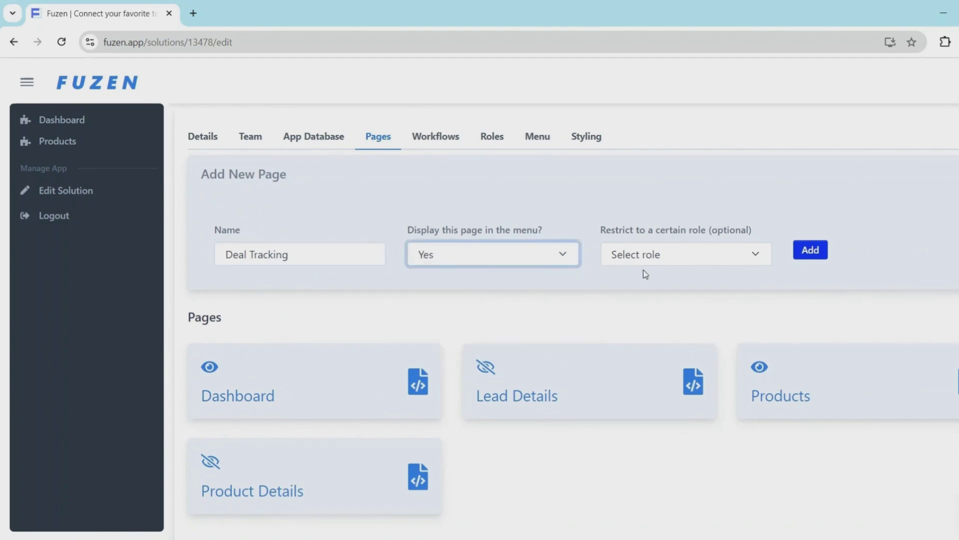
{"action": "left_click", "coordinate": [817, 252]}
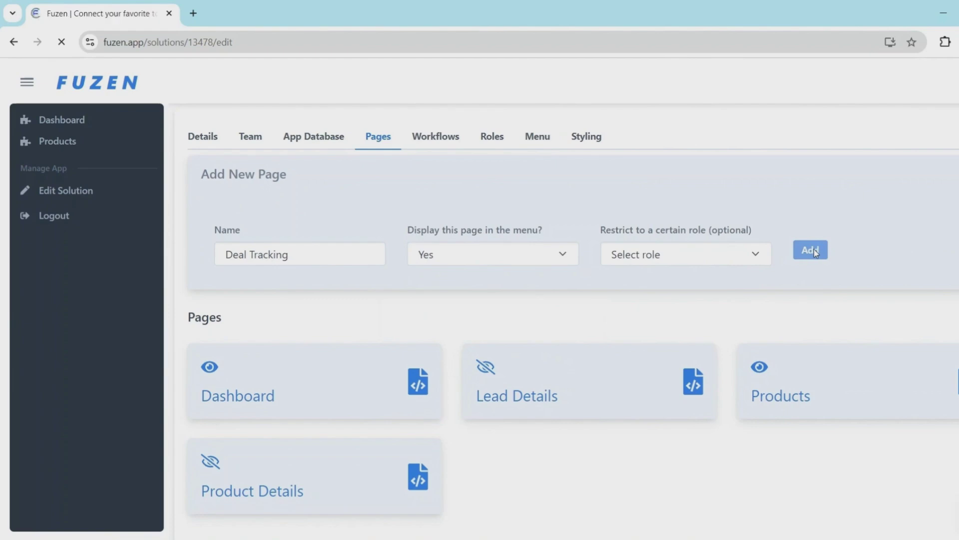
{"action": "scroll", "coordinate": [782, 276], "scroll_direction": "down", "scroll_amount": 2}
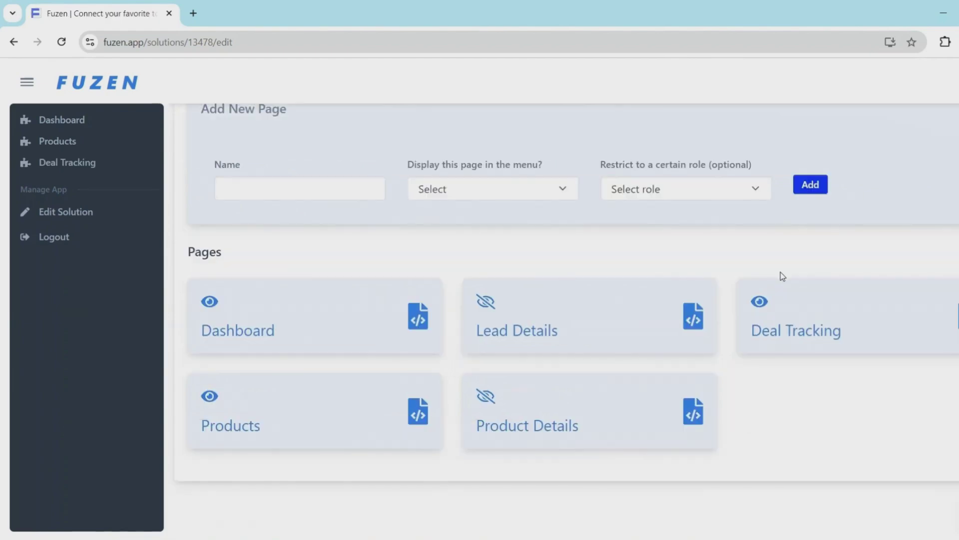
On the Products page, search templates for 'produc' and import Product Directory, confirming both dialogs
{"action": "left_click", "coordinate": [51, 150]}
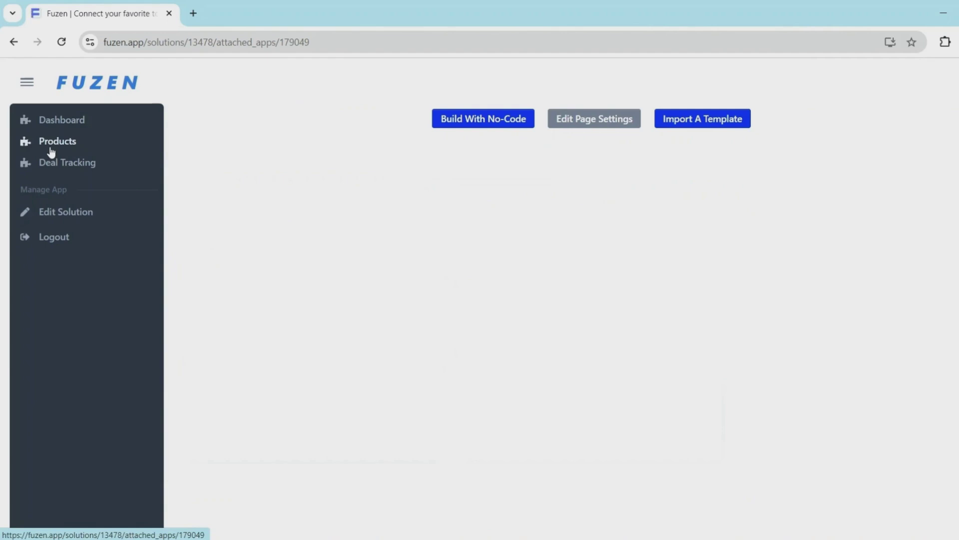
{"action": "left_click", "coordinate": [672, 123]}
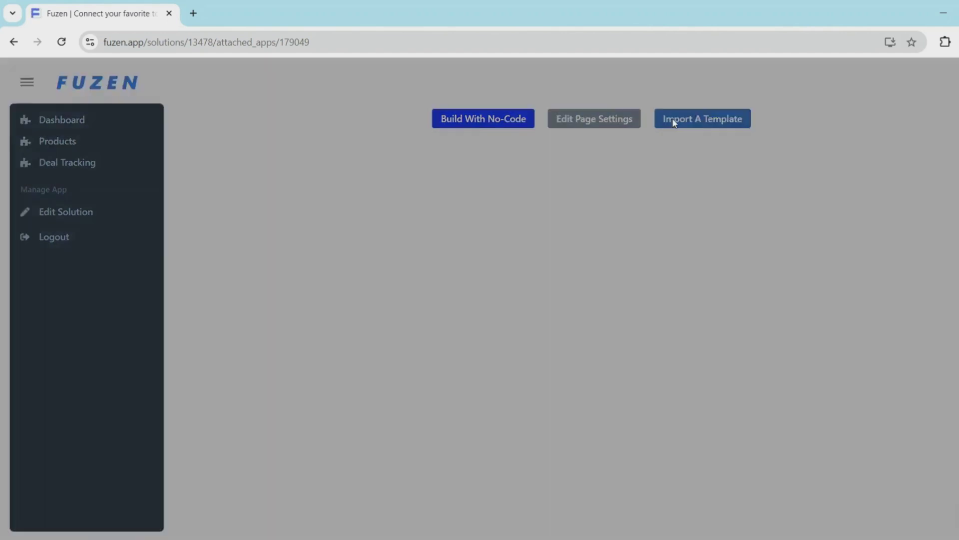
{"action": "left_click", "coordinate": [728, 141]}
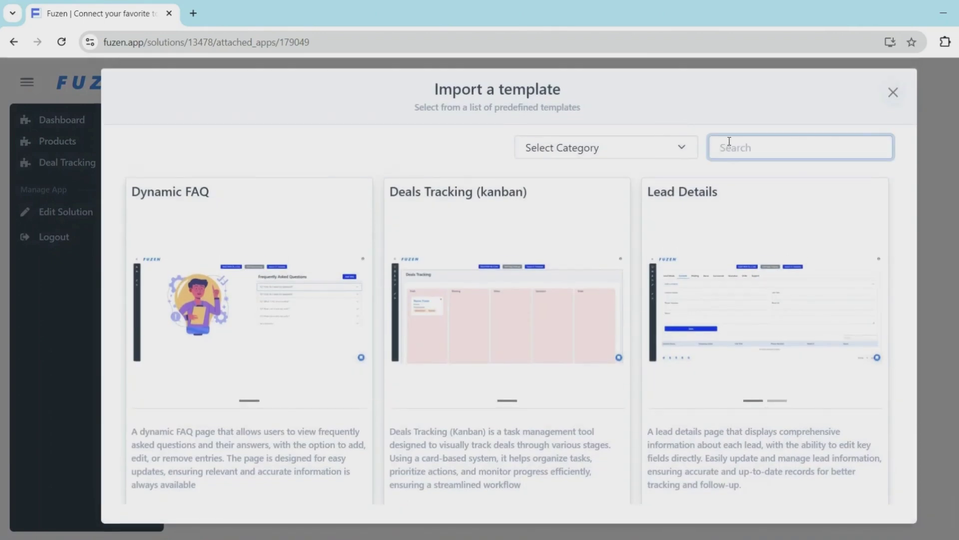
{"action": "type", "text": "product"}
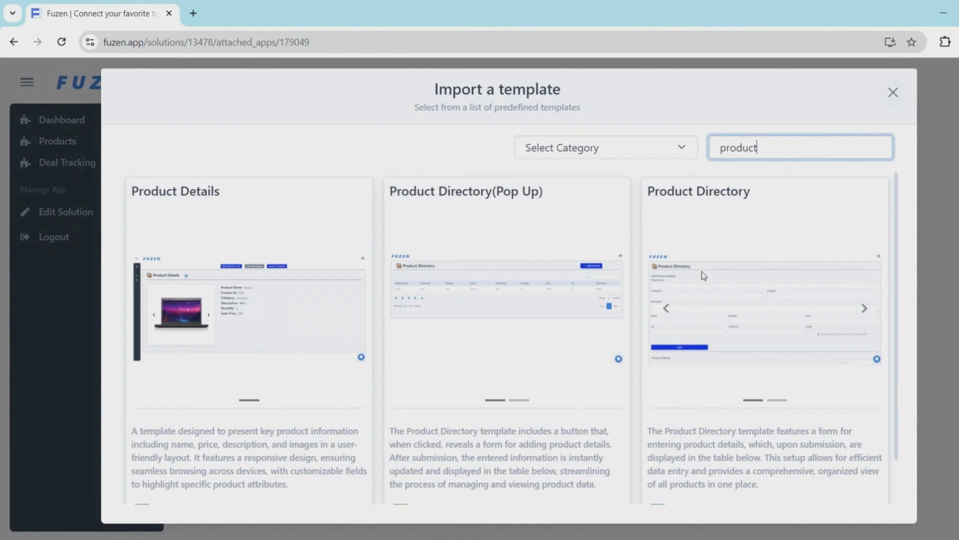
{"action": "scroll", "coordinate": [659, 239], "scroll_direction": "down", "scroll_amount": 1}
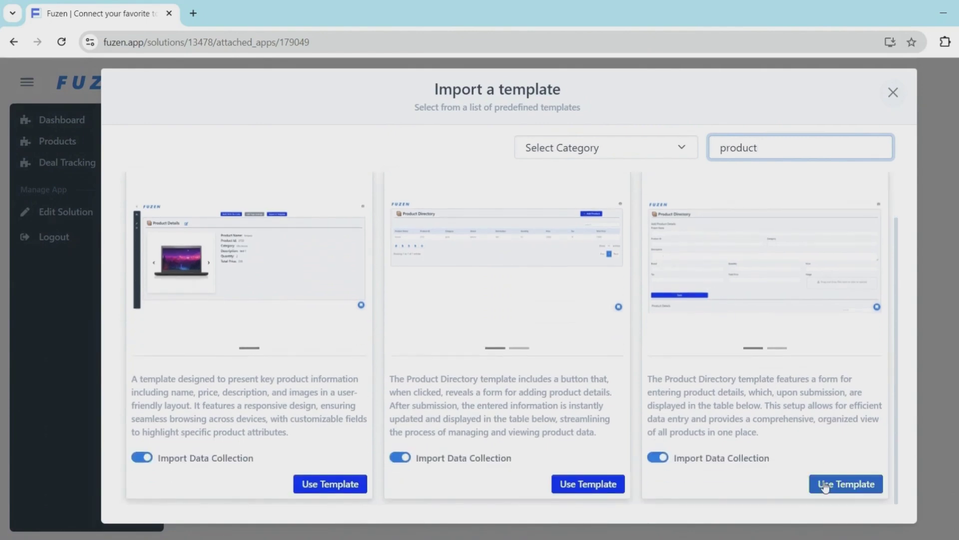
{"action": "left_click", "coordinate": [845, 484]}
{"action": "left_click", "coordinate": [566, 155]}
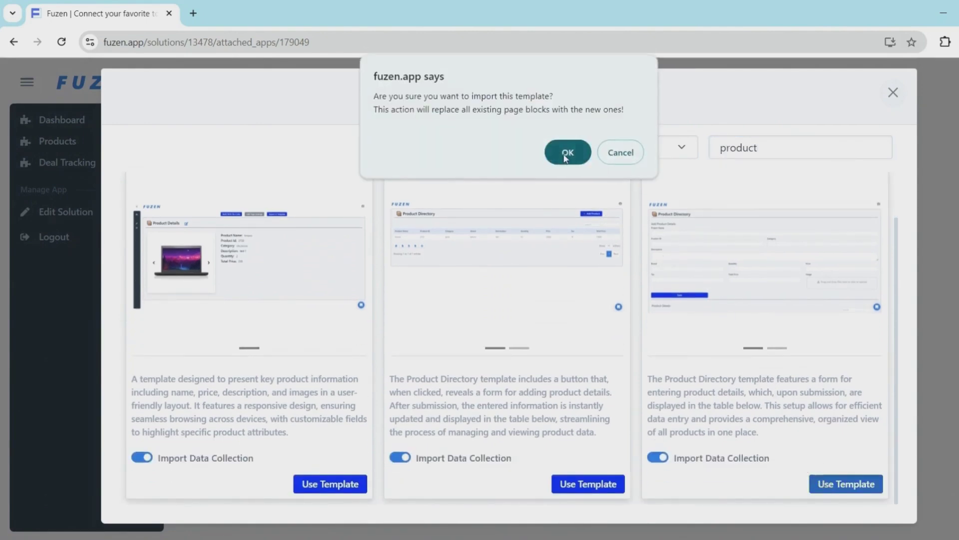
{"action": "left_click", "coordinate": [622, 127]}
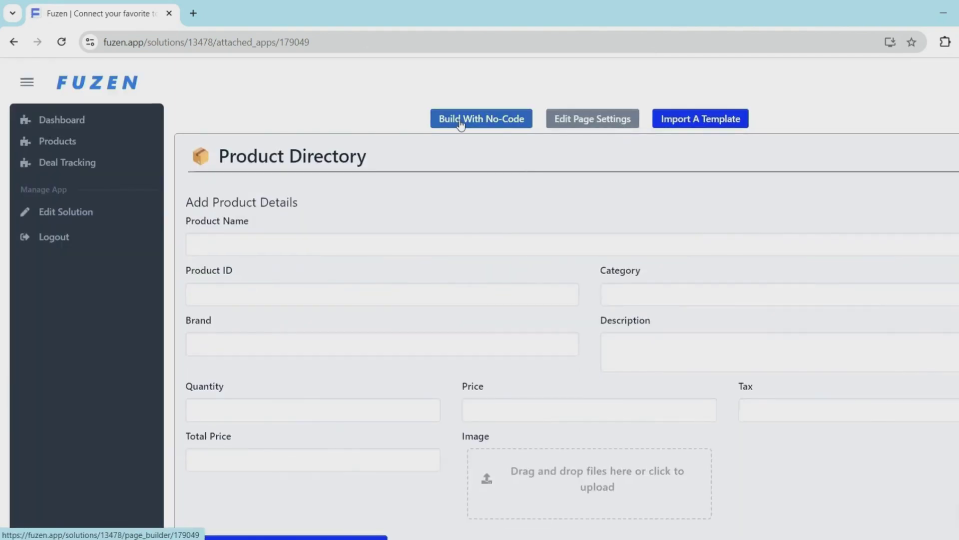
In the builder, relabel the form's Product ID field to HSN Code
{"action": "left_click", "coordinate": [461, 124]}
{"action": "scroll", "coordinate": [459, 124], "scroll_direction": "down", "scroll_amount": 3}
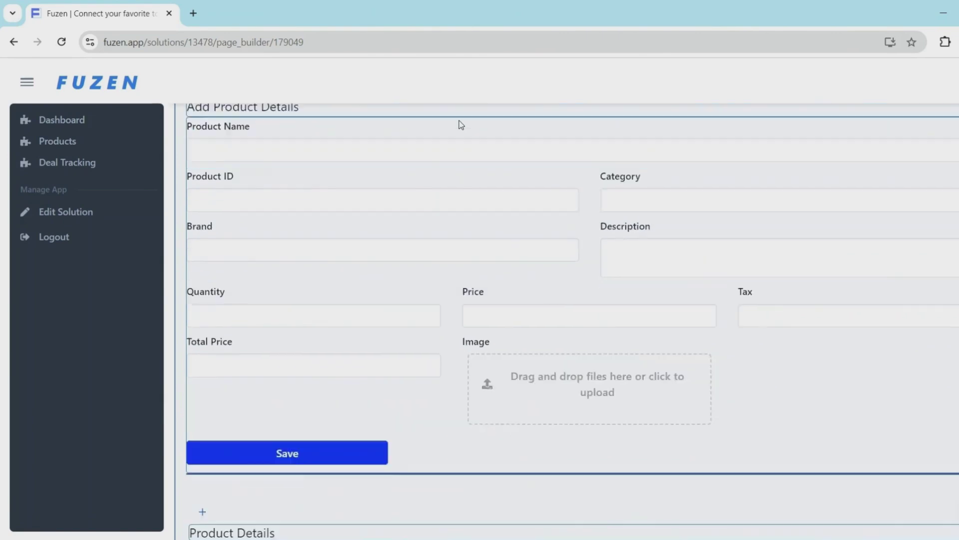
{"action": "left_click", "coordinate": [426, 178]}
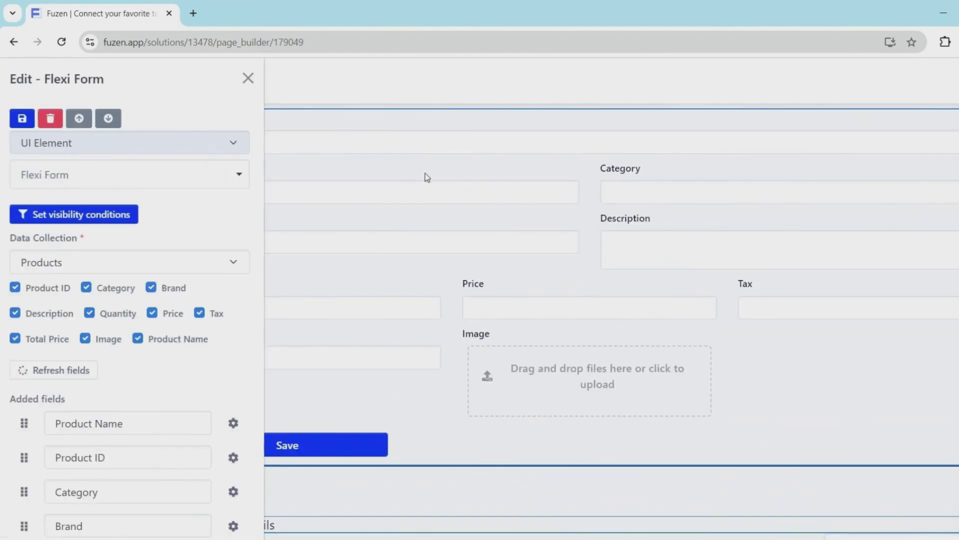
{"action": "scroll", "coordinate": [177, 436], "scroll_direction": "down", "scroll_amount": 2}
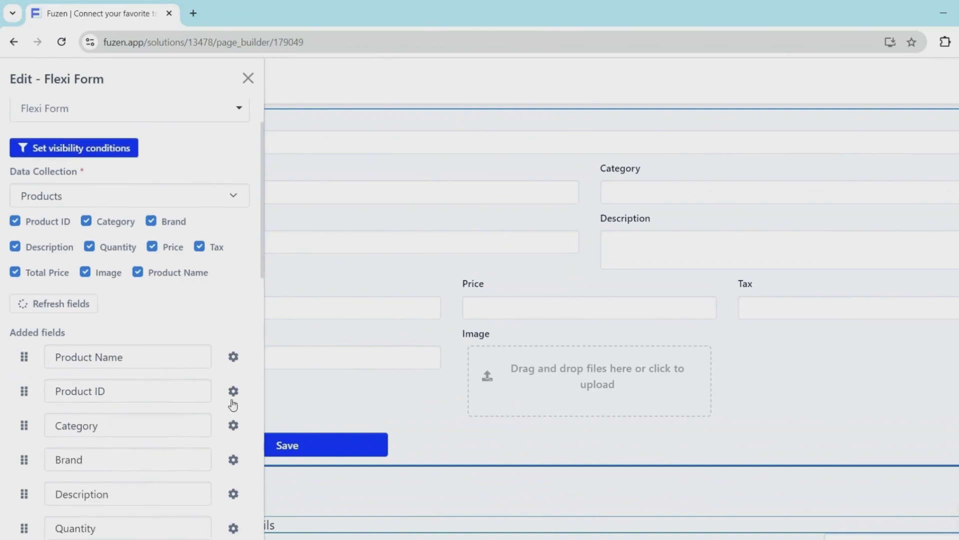
{"action": "left_click", "coordinate": [235, 392]}
{"action": "left_click", "coordinate": [269, 224]}
{"action": "key", "text": "ctrl+a"}
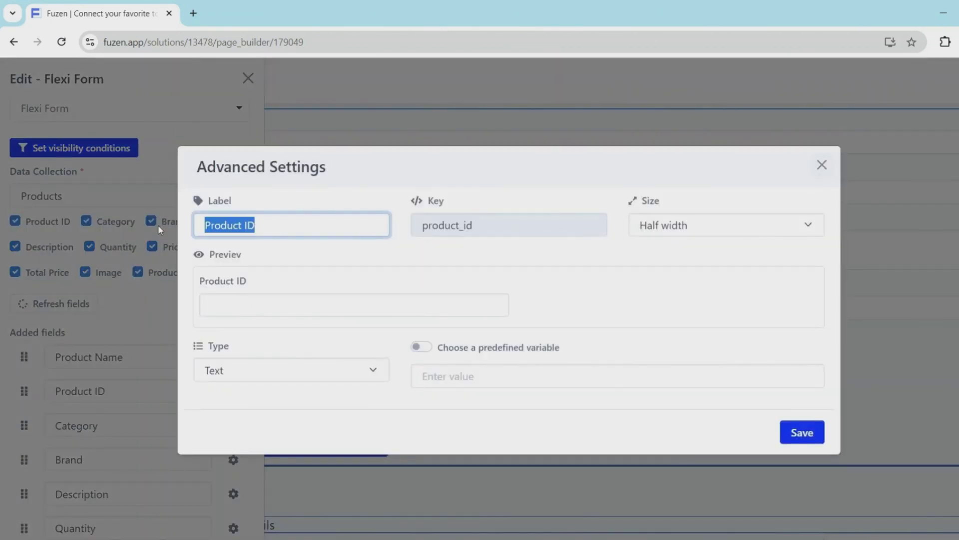
{"action": "type", "text": "HSN Code"}
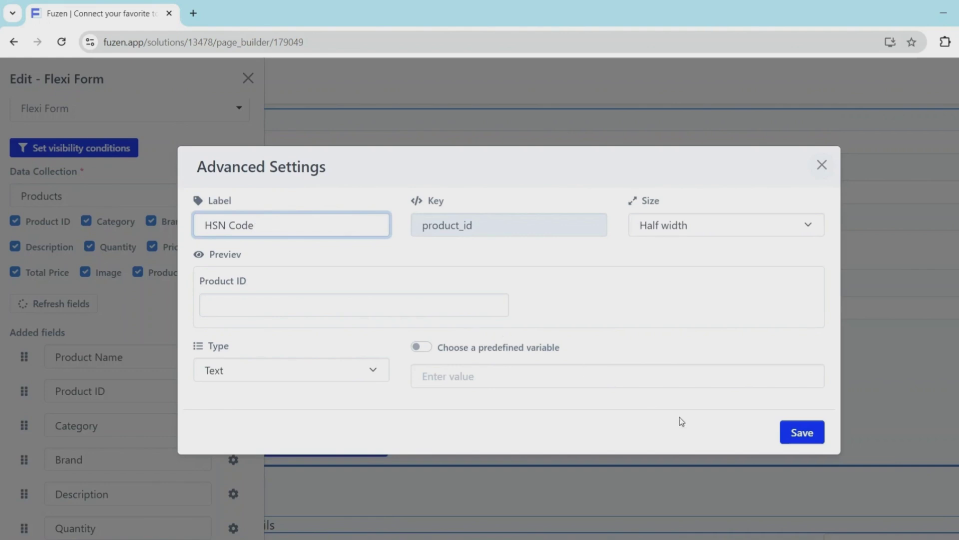
{"action": "left_click", "coordinate": [796, 432]}
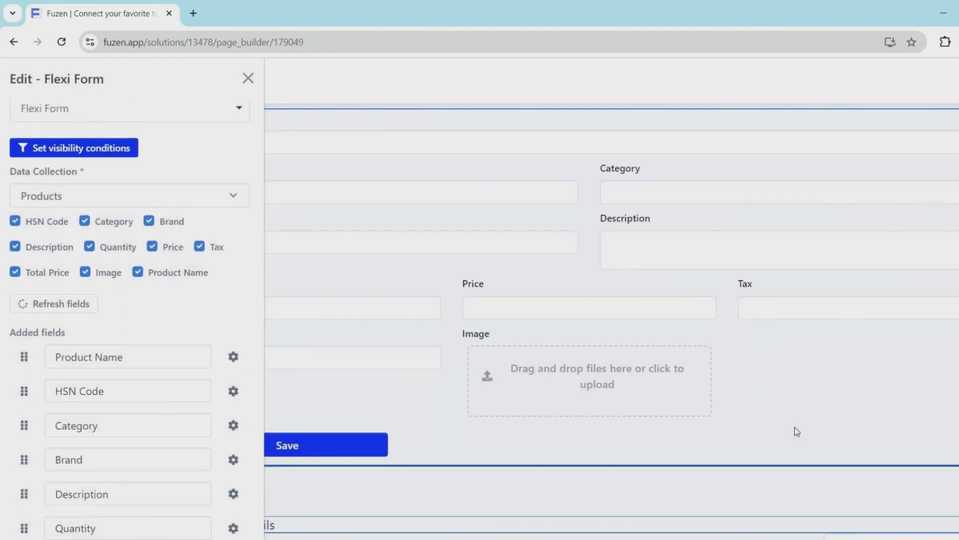
Make Category a Select field with Mobile Phone, Television, Laptop, Desktop, Headphones
{"action": "left_click", "coordinate": [233, 426]}
{"action": "left_click", "coordinate": [243, 380]}
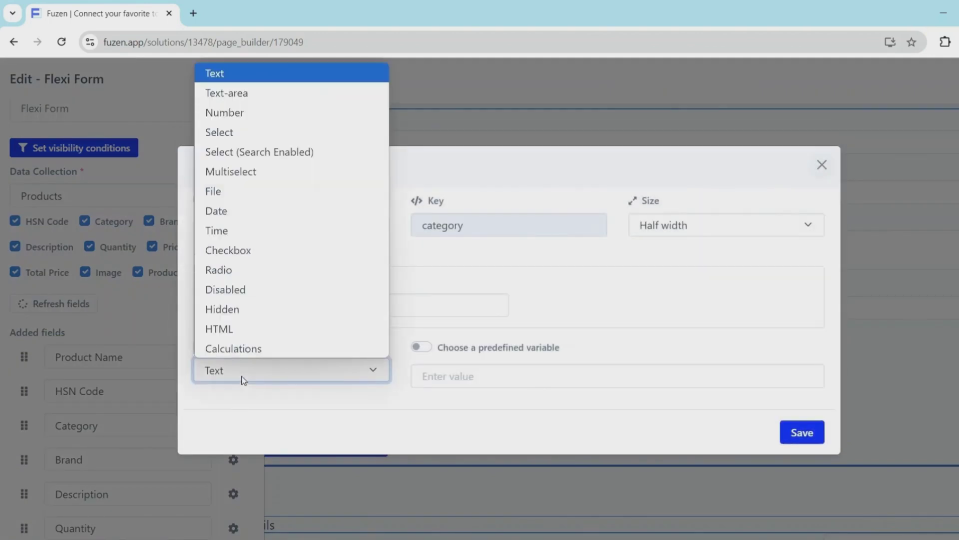
{"action": "left_click", "coordinate": [256, 133]}
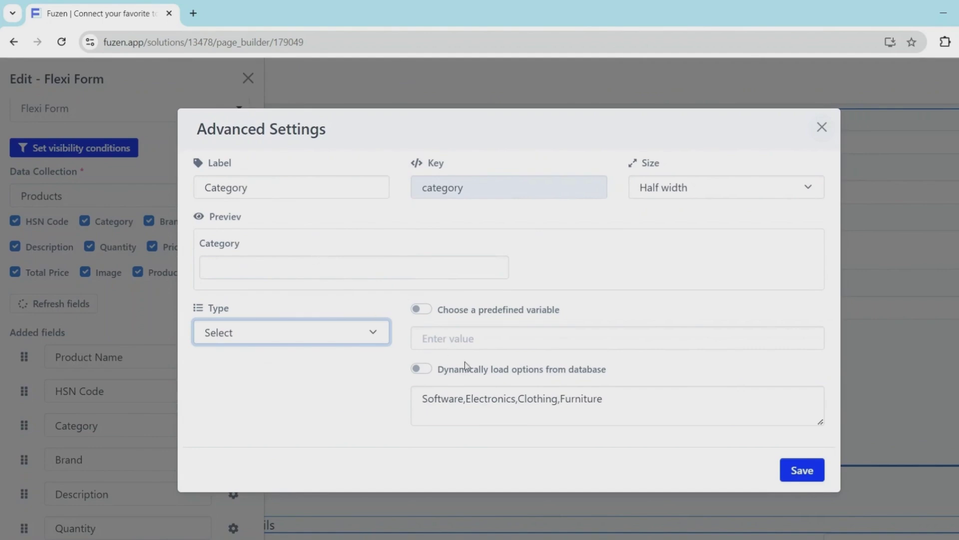
{"action": "left_click_drag", "start_coordinate": [601, 409], "coordinate": [381, 406]}
{"action": "type", "text": "Mobile Phone,"}
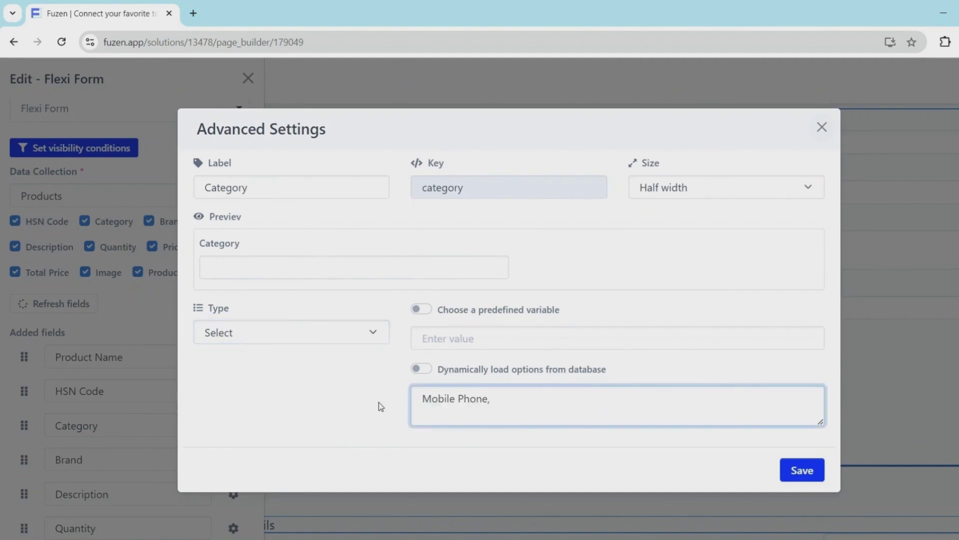
{"action": "type", "text": "Television,Laptop"}
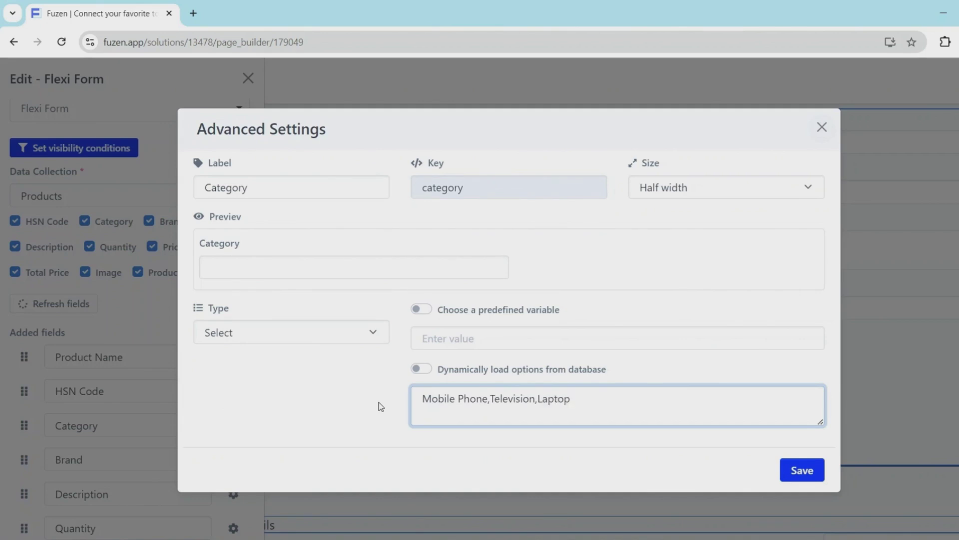
{"action": "type", "text": ",Desktop,Headphones"}
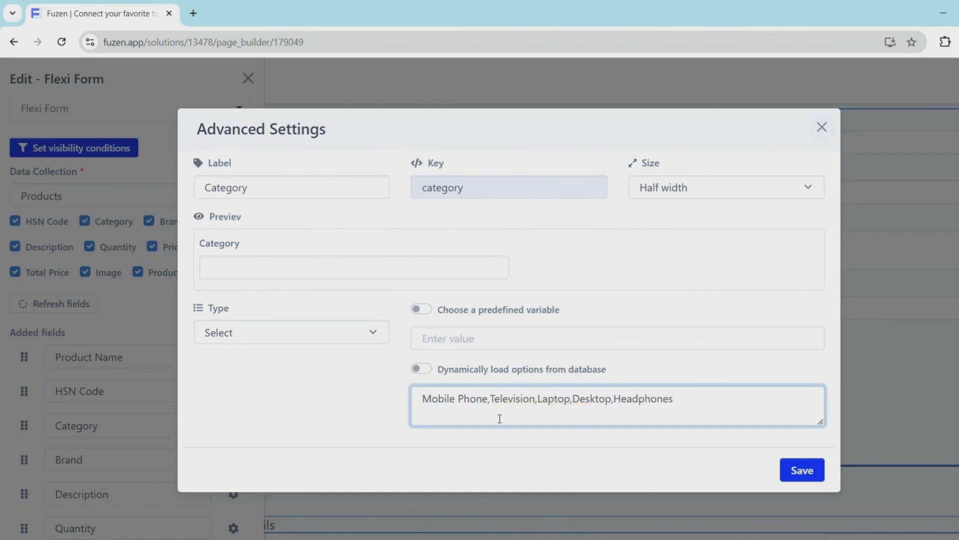
{"action": "left_click", "coordinate": [801, 470]}
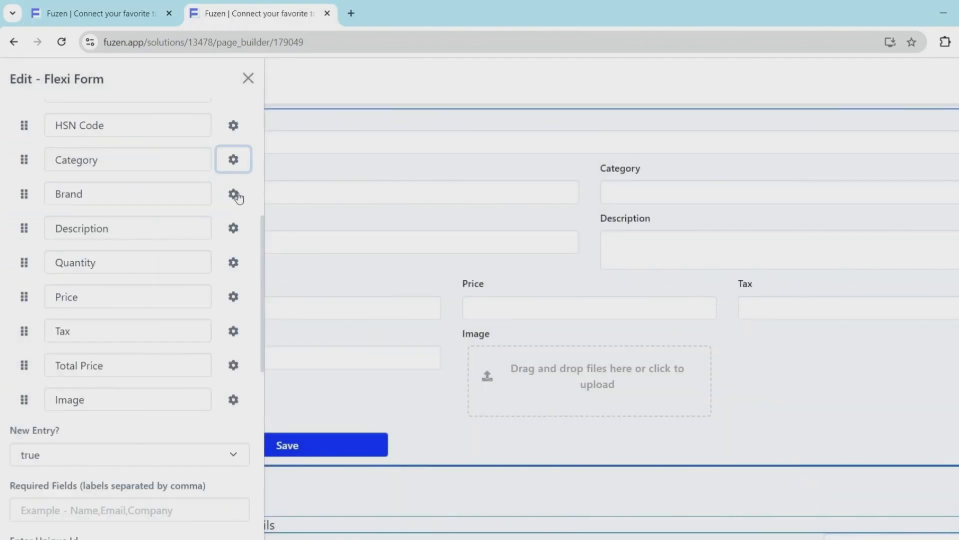
Make Brand a Select field with Apple, Samsung, LG, Vivo, Sony, Honor
{"action": "left_click", "coordinate": [232, 197]}
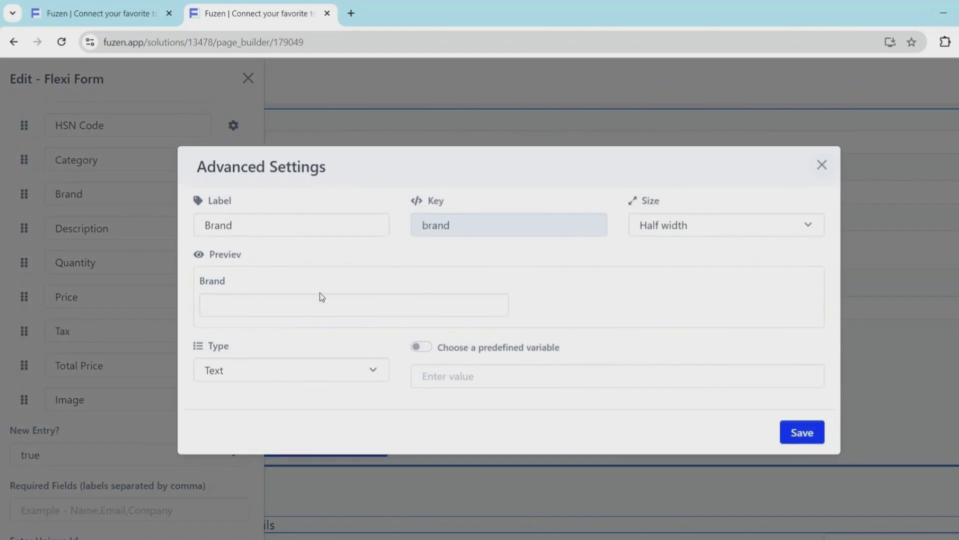
{"action": "left_click", "coordinate": [286, 375]}
{"action": "left_click", "coordinate": [266, 127]}
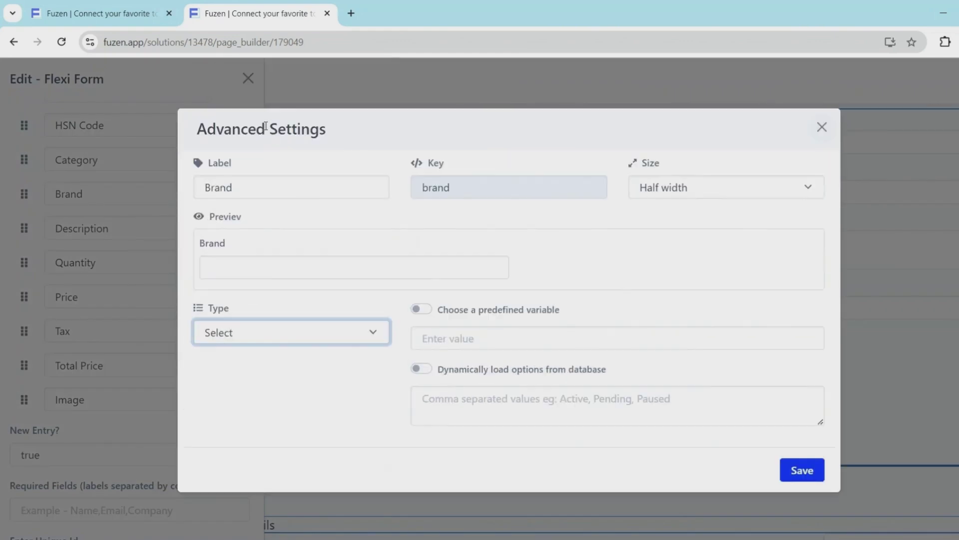
{"action": "left_click", "coordinate": [457, 407]}
{"action": "type", "text": "A"}
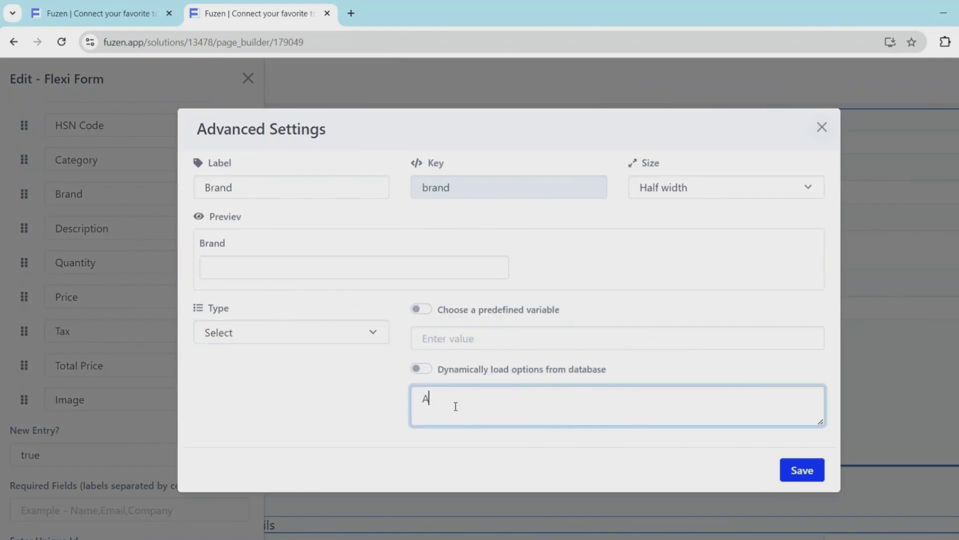
{"action": "type", "text": "pple,Samsung,LG,Vivo,Sony,Honor"}
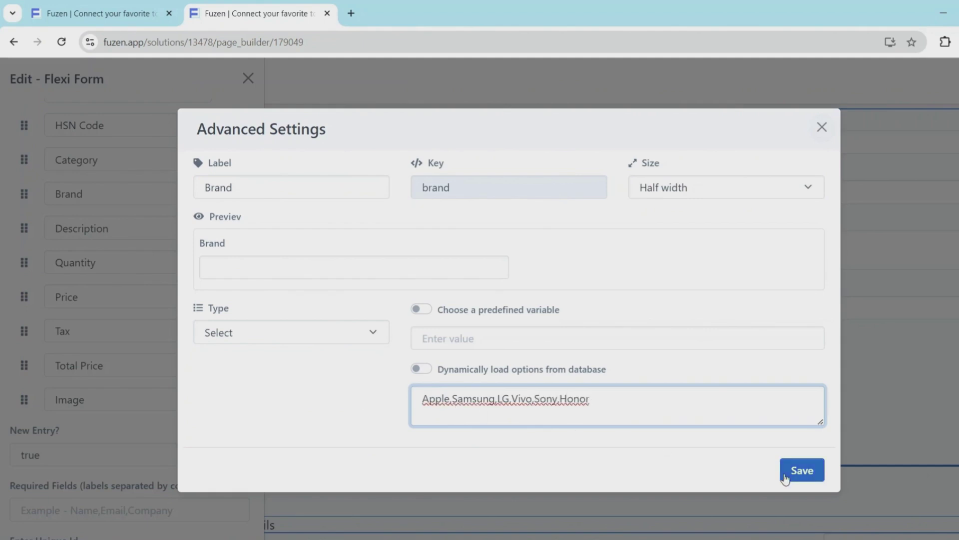
{"action": "left_click", "coordinate": [786, 475]}
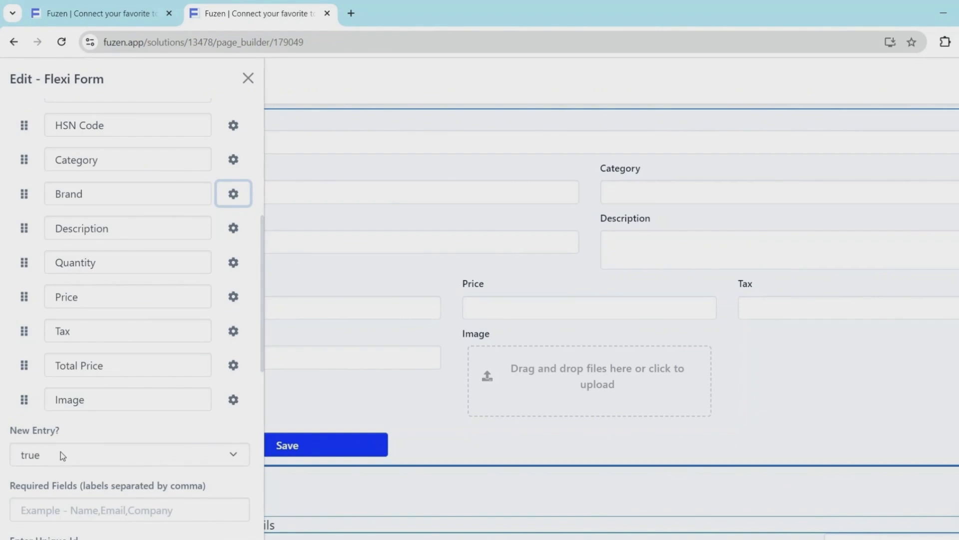
Set Product Name as a required field and update the form
{"action": "scroll", "coordinate": [61, 451], "scroll_direction": "down", "scroll_amount": 3}
{"action": "left_click", "coordinate": [61, 378]}
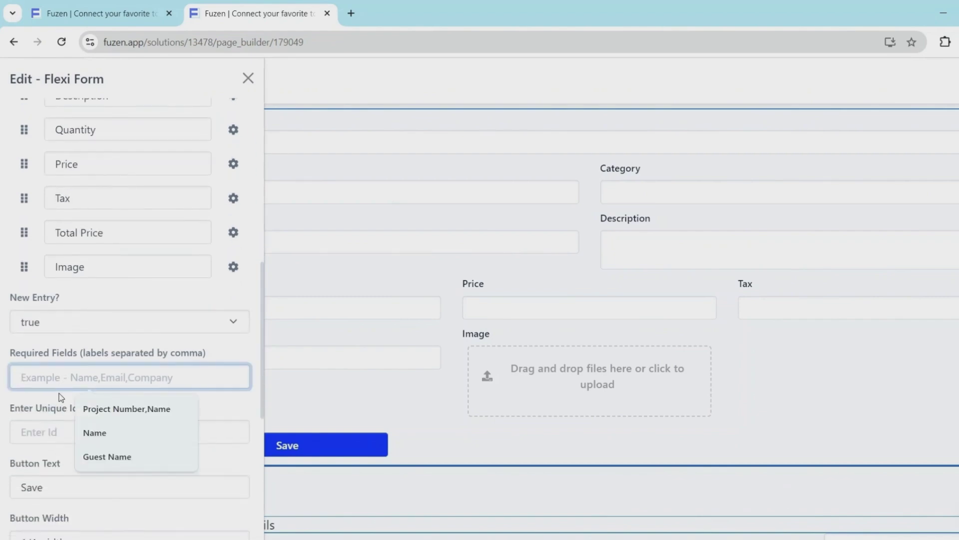
{"action": "type", "text": "Product Name"}
{"action": "scroll", "coordinate": [58, 425], "scroll_direction": "down", "scroll_amount": 8}
{"action": "left_click", "coordinate": [38, 479]}
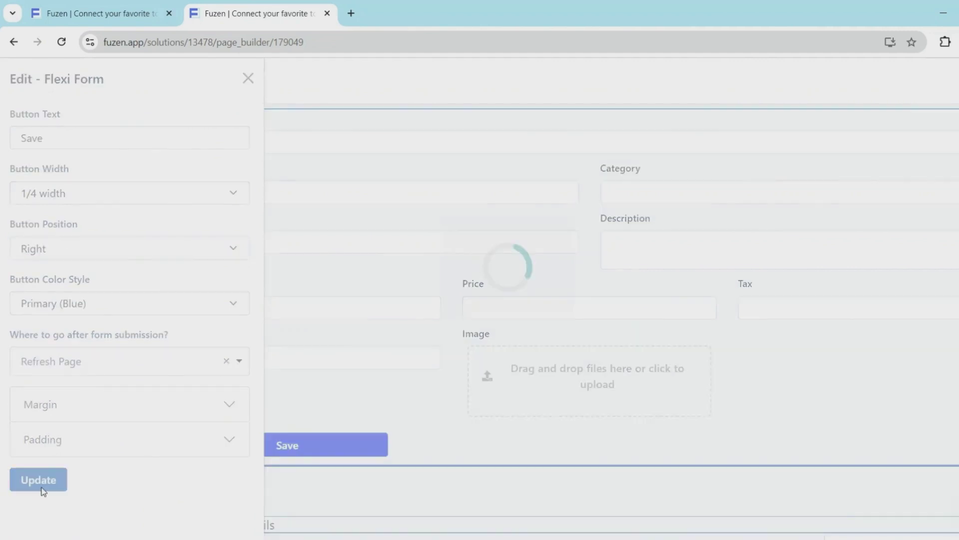
{"action": "scroll", "coordinate": [368, 295], "scroll_direction": "down", "scroll_amount": 7}
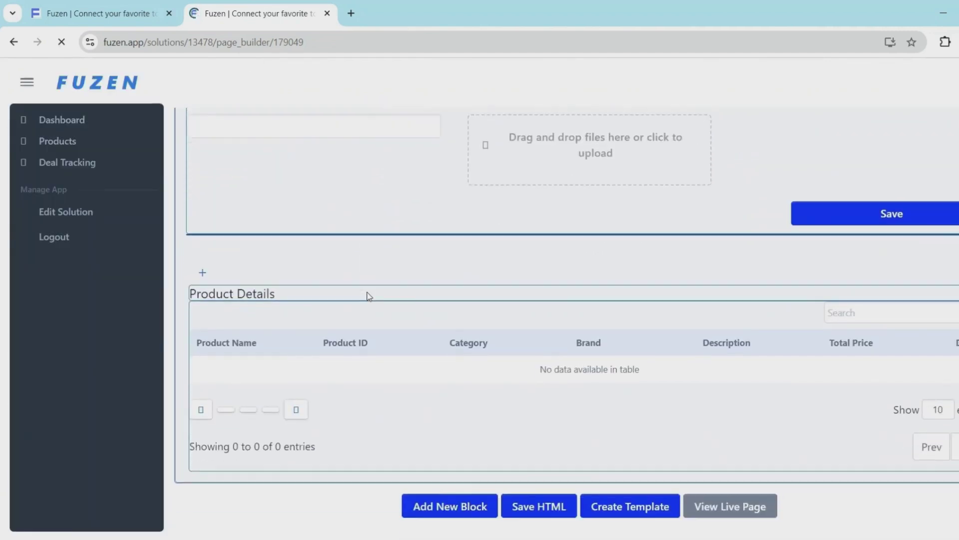
Relabel the Product Details table's Product ID column to HSN Code
{"action": "left_click", "coordinate": [374, 365]}
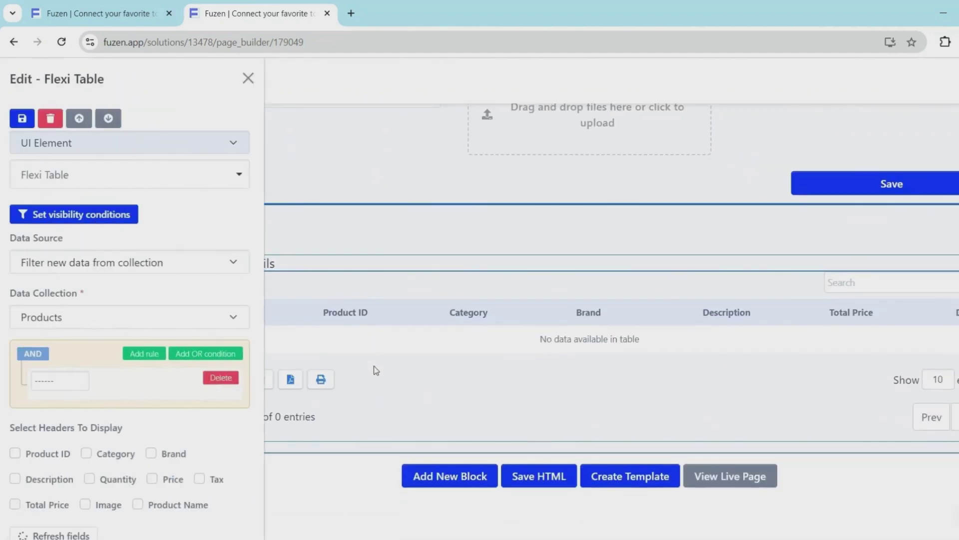
{"action": "scroll", "coordinate": [63, 462], "scroll_direction": "down", "scroll_amount": 7}
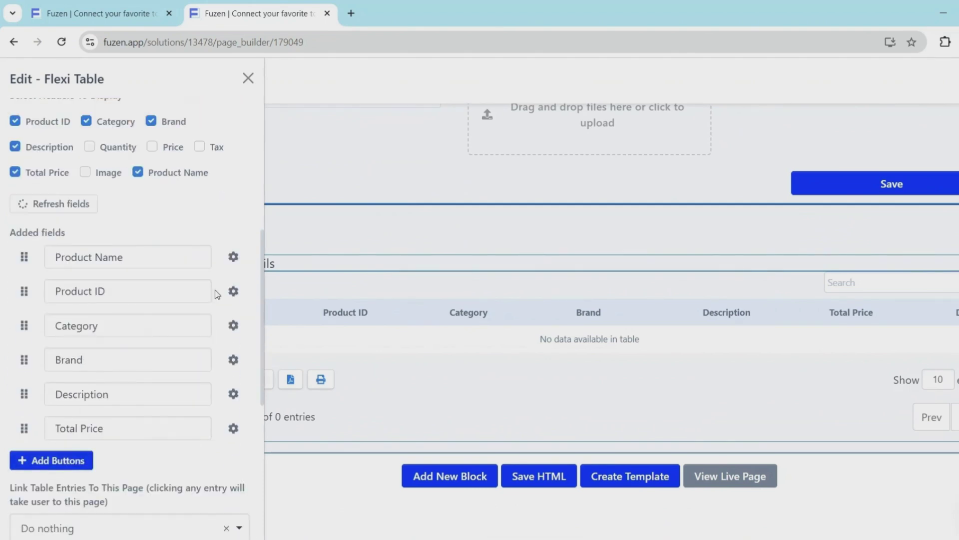
{"action": "left_click", "coordinate": [233, 291]}
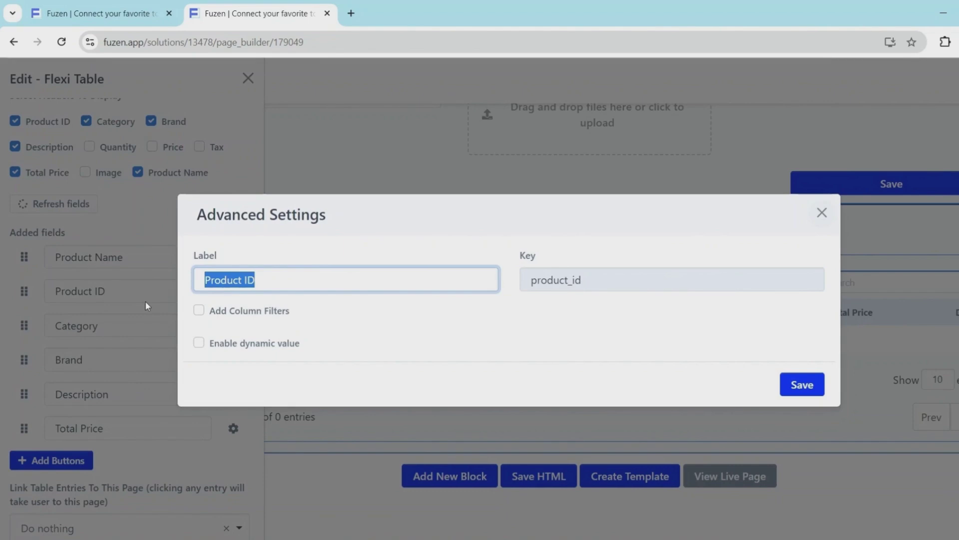
{"action": "type", "text": "HSN Code"}
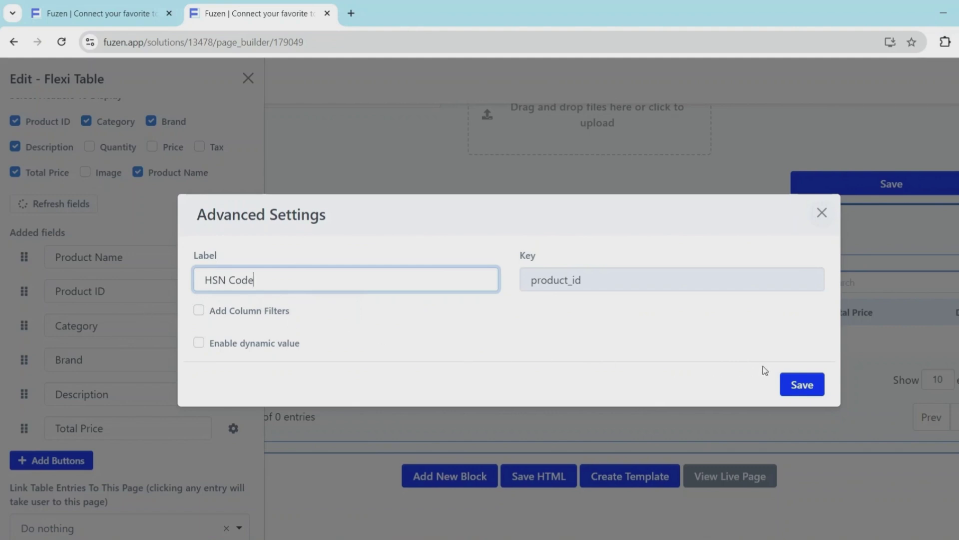
{"action": "left_click", "coordinate": [801, 386]}
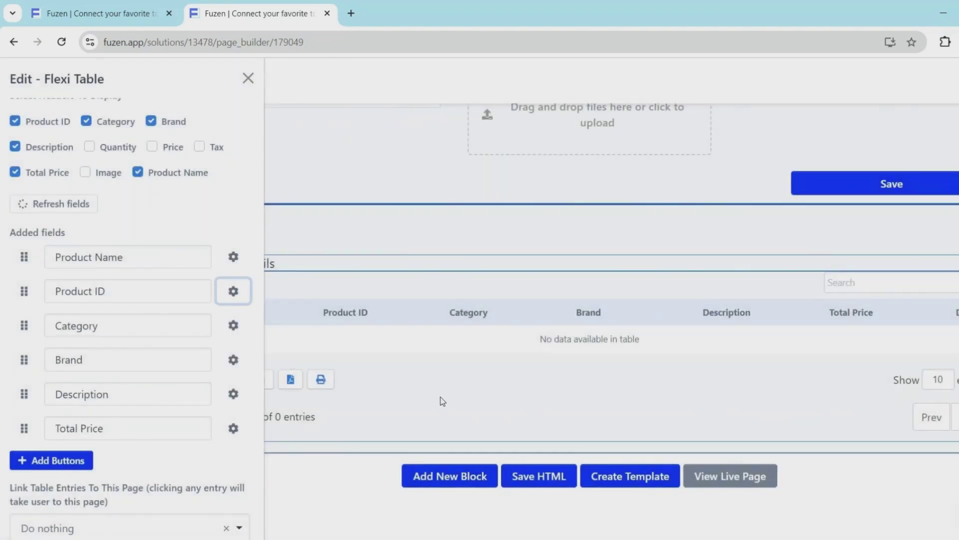
Link table entries to the Product Details page and update the table
{"action": "scroll", "coordinate": [149, 457], "scroll_direction": "down", "scroll_amount": 1}
{"action": "left_click", "coordinate": [127, 467]}
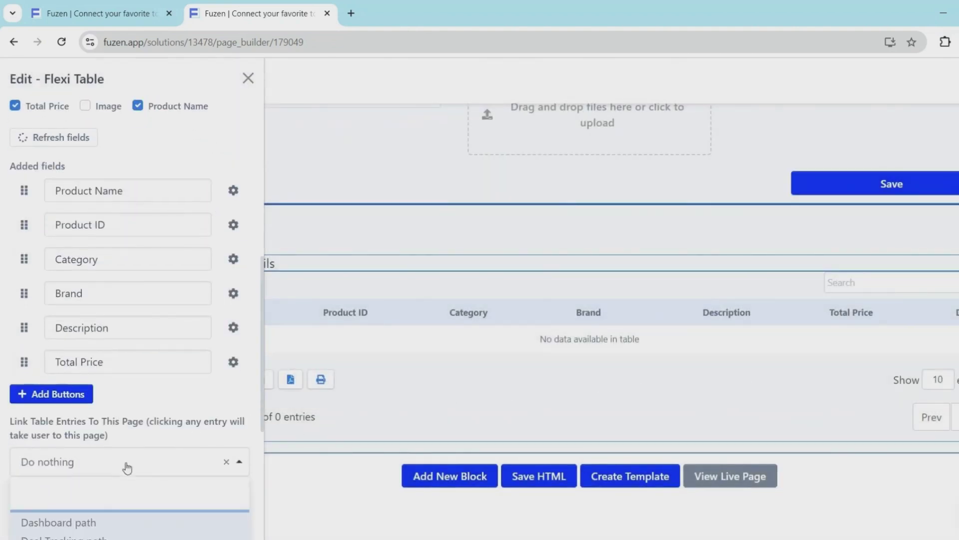
{"action": "scroll", "coordinate": [127, 468], "scroll_direction": "down", "scroll_amount": 2}
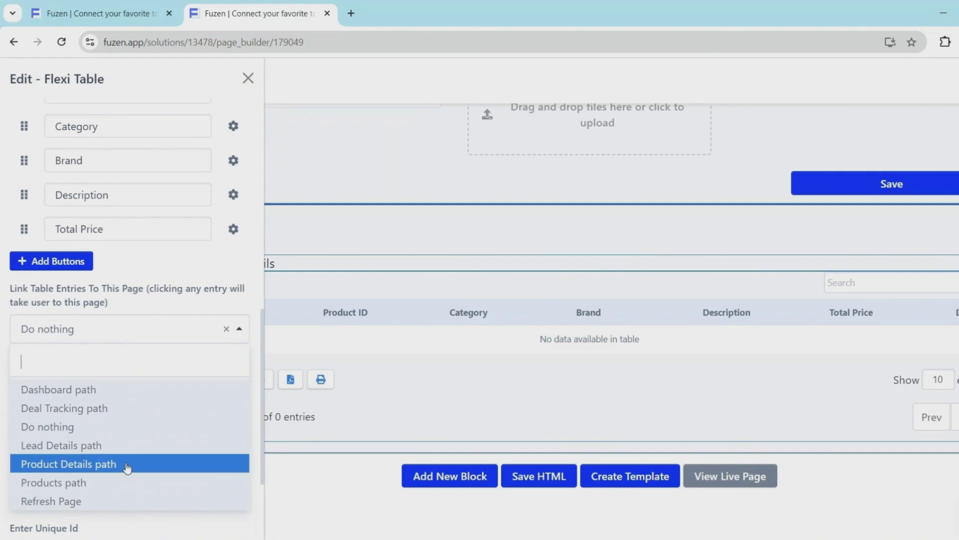
{"action": "left_click", "coordinate": [128, 465]}
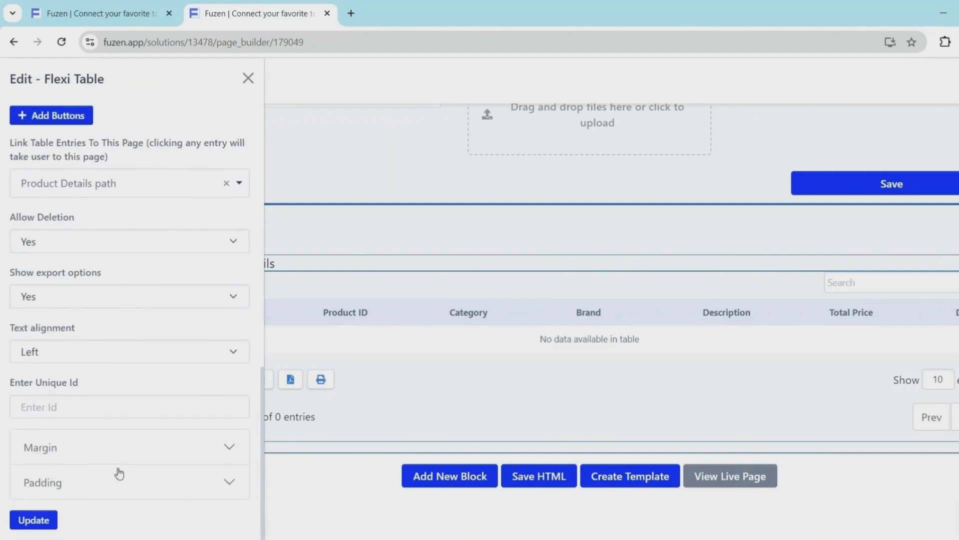
{"action": "left_click", "coordinate": [52, 514]}
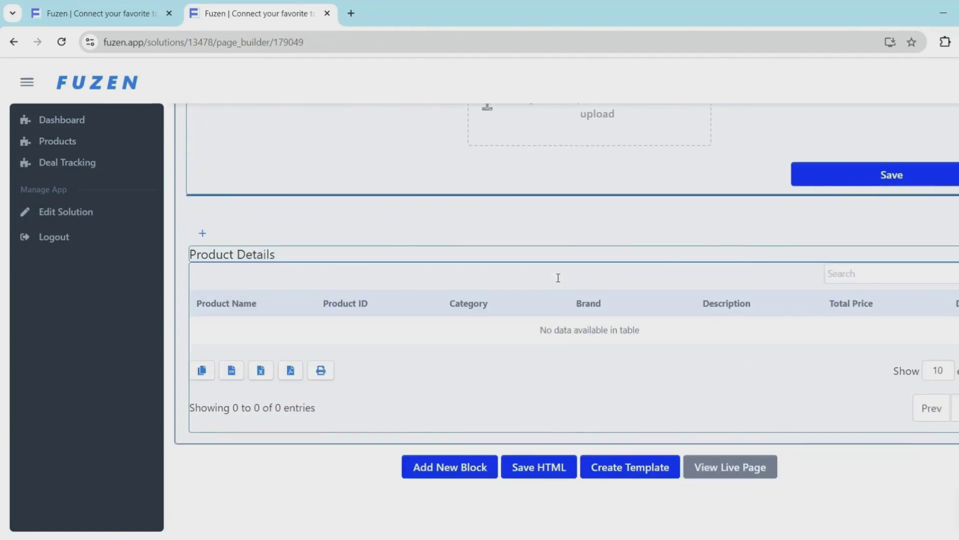
On the live Product Directory page, enter Iphone 15 with HSN code, Apple brand and description
{"action": "left_click", "coordinate": [709, 463]}
{"action": "type", "text": "Iphone 15THSGH87542N45"}
{"action": "key", "text": "Tab"}
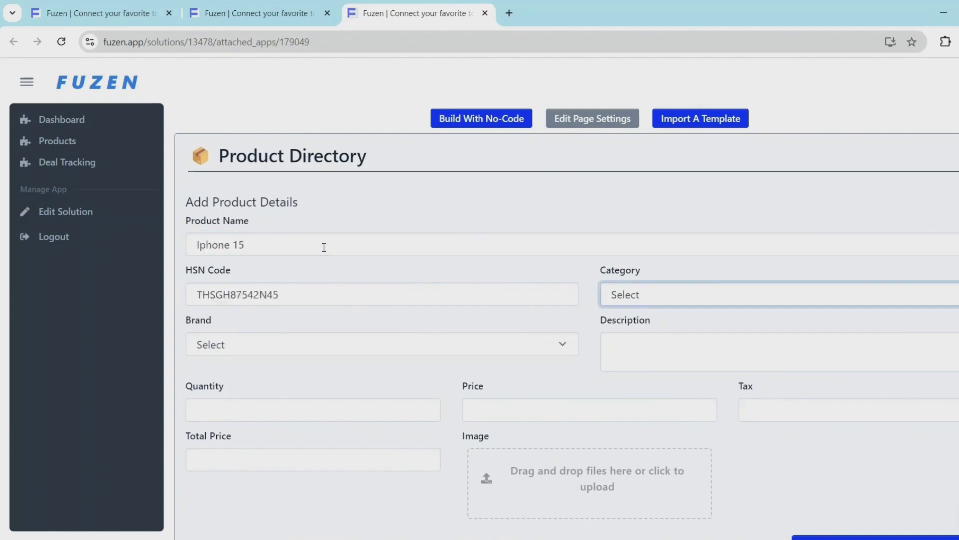
{"action": "left_click", "coordinate": [653, 349]}
{"action": "type", "text": "Apple Iphone 15 2024 Model"}
Enter quantity 65, price 89000 and tax 18, then save the product
{"action": "key", "text": "Tab"}
{"action": "type", "text": "65890000"}
{"action": "key", "text": "BackSpace"}
{"action": "key", "text": "Tab"}
{"action": "type", "text": "18"}
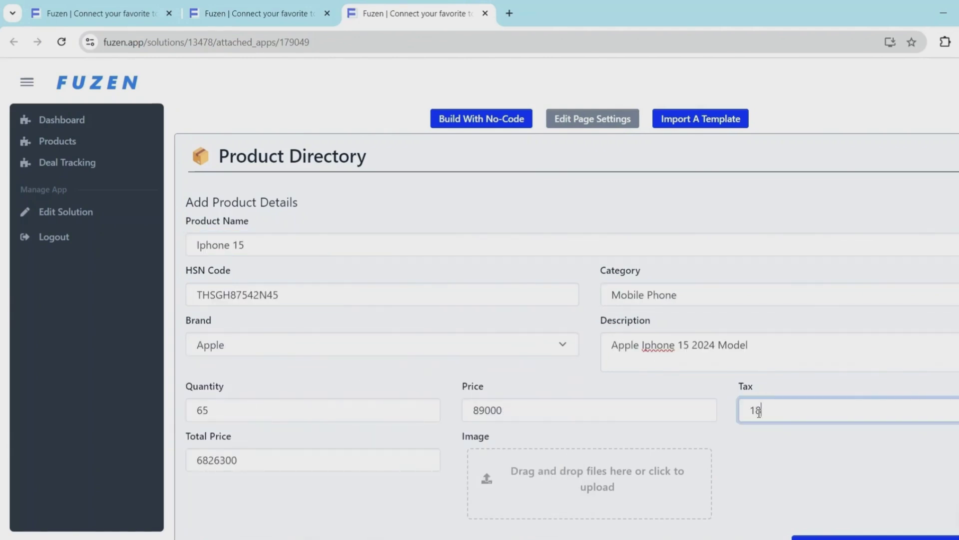
{"action": "scroll", "coordinate": [591, 490], "scroll_direction": "down", "scroll_amount": 3}
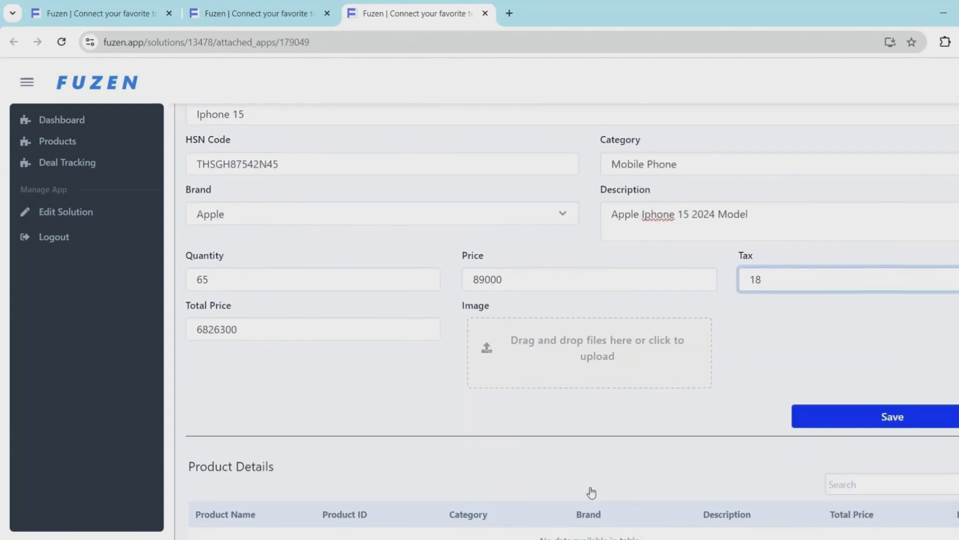
{"action": "left_click", "coordinate": [888, 423]}
{"action": "scroll", "coordinate": [446, 413], "scroll_direction": "down", "scroll_amount": 3}
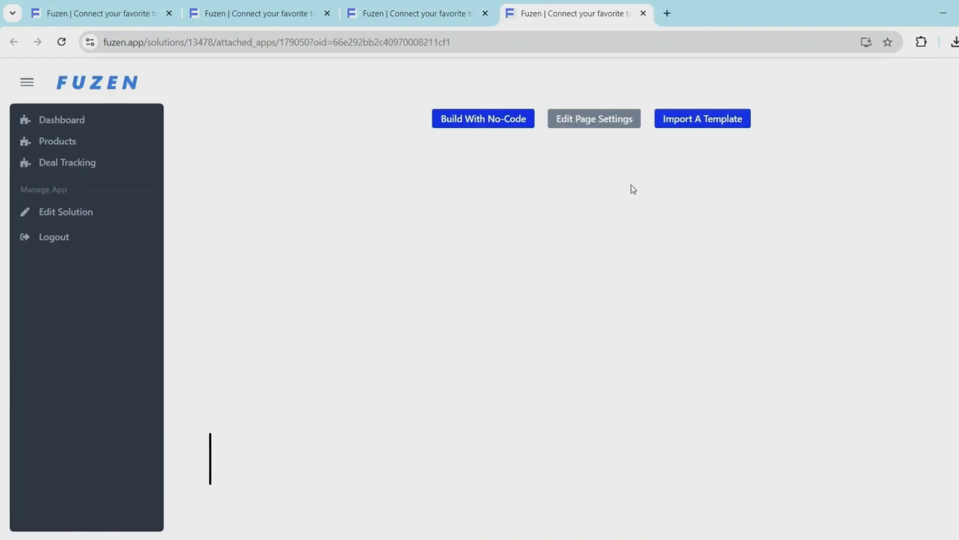
Apply the Product Details template to the empty record page, confirming the replacement
{"action": "left_click", "coordinate": [682, 125]}
{"action": "left_click", "coordinate": [799, 148]}
{"action": "left_click", "coordinate": [806, 177]}
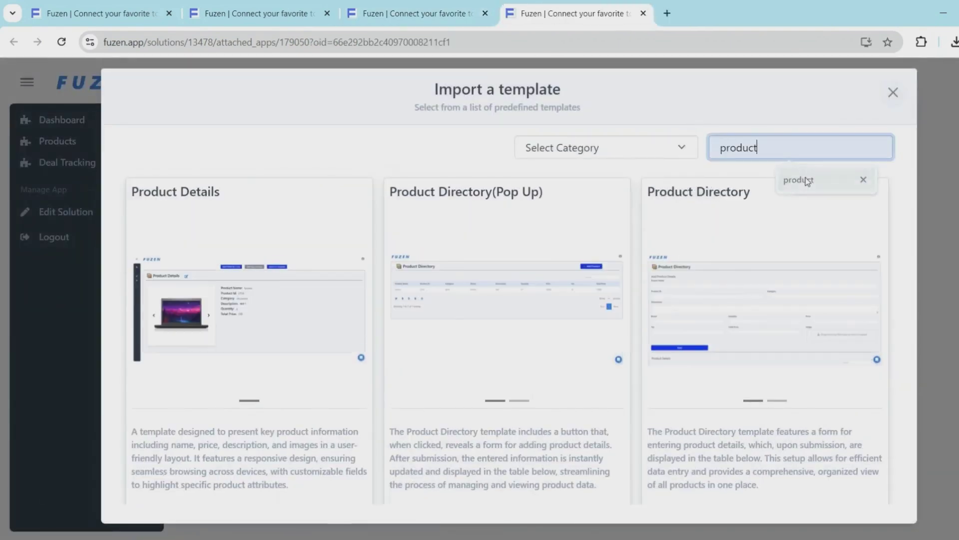
{"action": "scroll", "coordinate": [305, 400], "scroll_direction": "down", "scroll_amount": 2}
{"action": "left_click", "coordinate": [327, 484]}
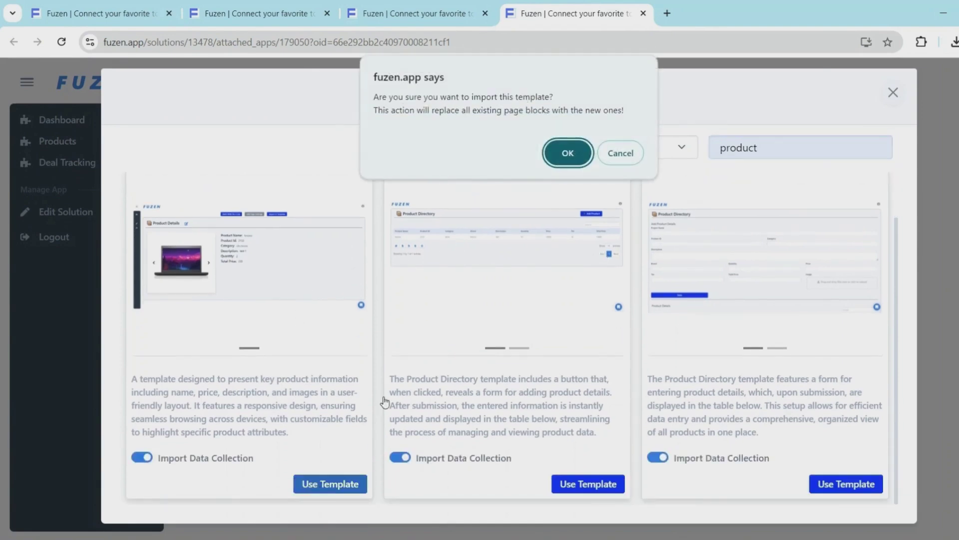
{"action": "left_click", "coordinate": [561, 151]}
{"action": "left_click", "coordinate": [623, 127]}
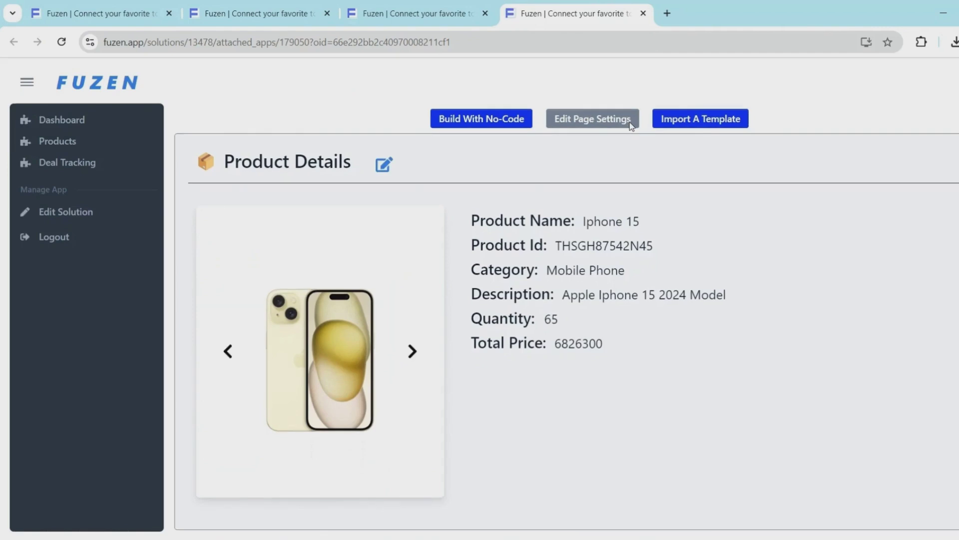
Edit the Iphone 15 details to quantity 63, adjust the price, and save
{"action": "left_click", "coordinate": [382, 168]}
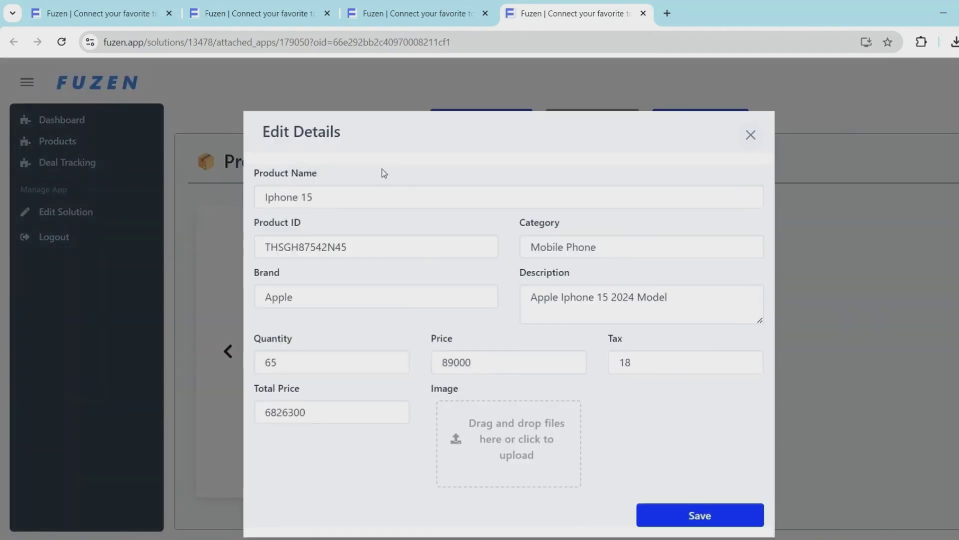
{"action": "left_click", "coordinate": [302, 366]}
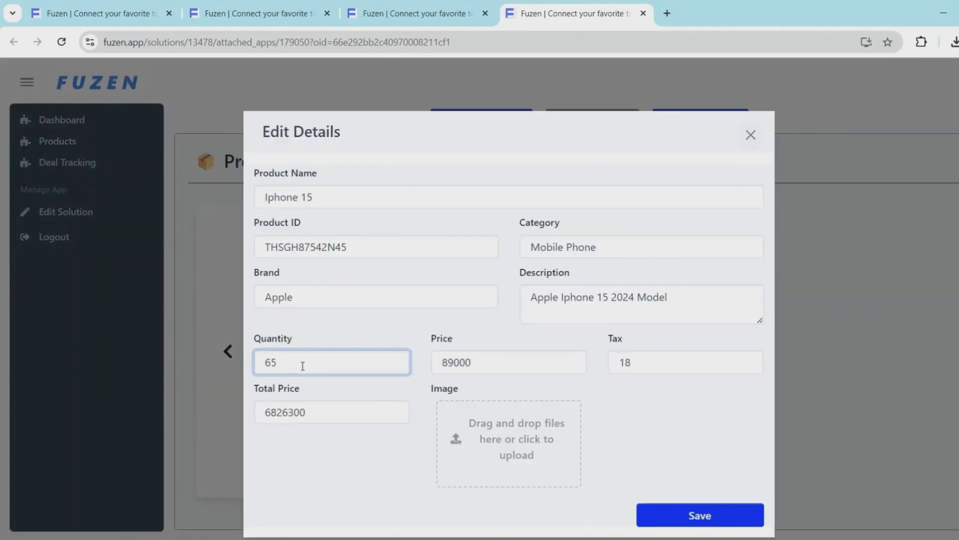
{"action": "left_click", "coordinate": [453, 363]}
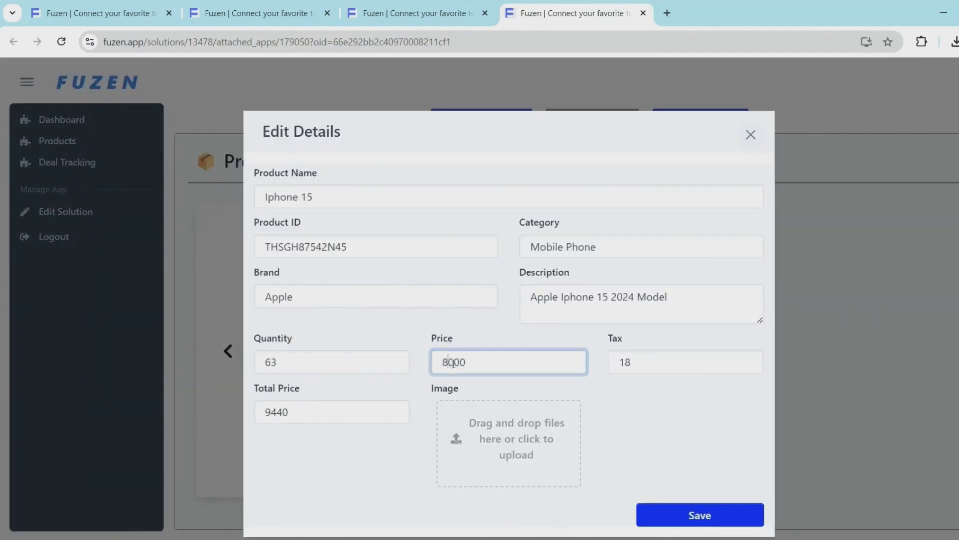
{"action": "left_click", "coordinate": [687, 512]}
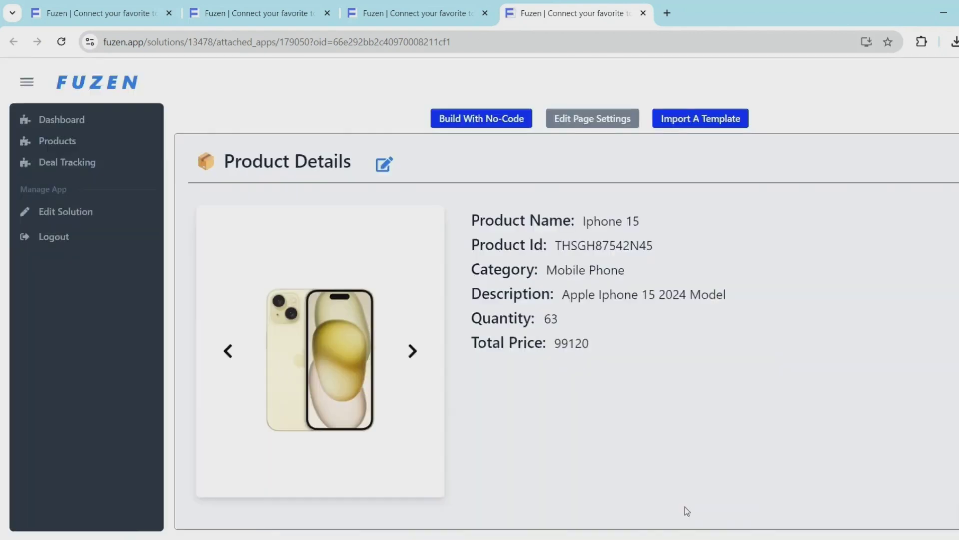
Apply the Lead Directory template to the Dashboard page, confirming the replacement
{"action": "left_click", "coordinate": [82, 123]}
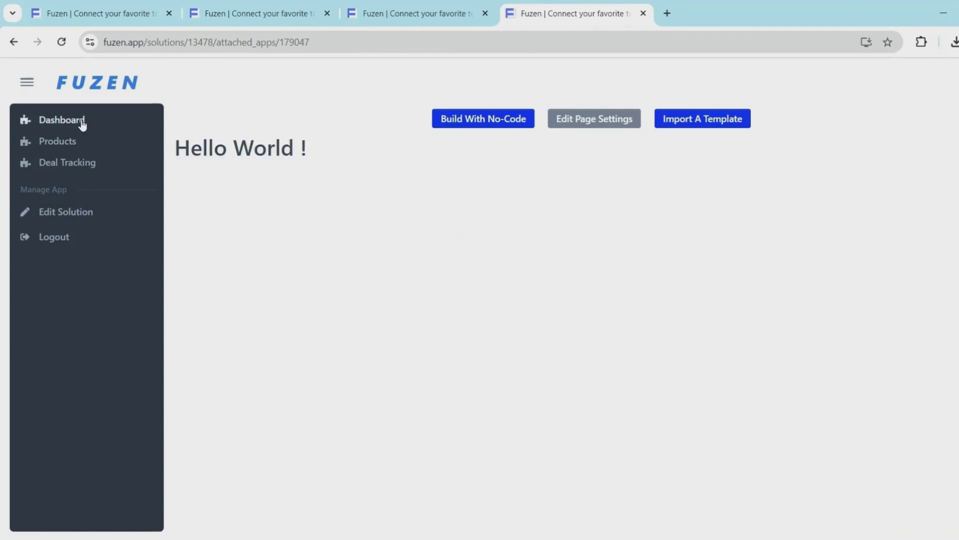
{"action": "left_click", "coordinate": [694, 119]}
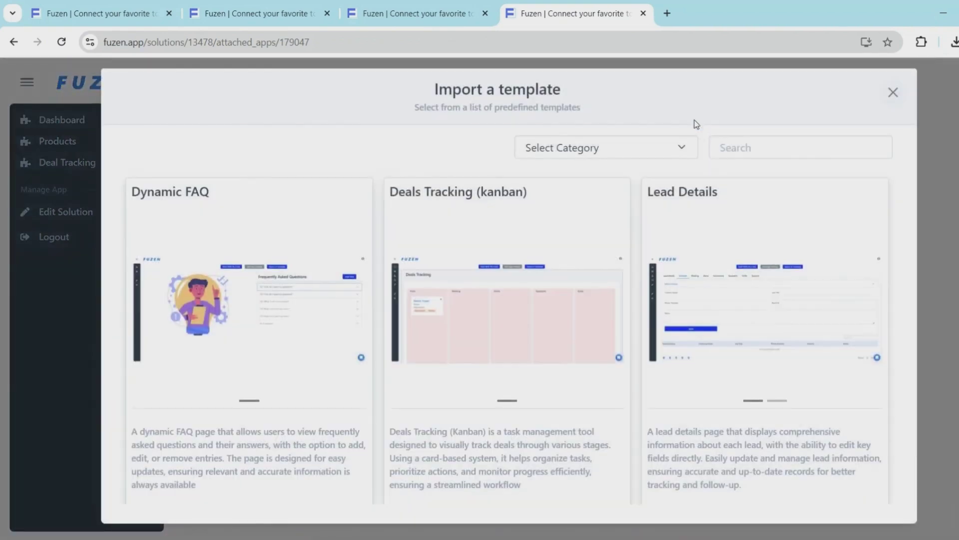
{"action": "scroll", "coordinate": [724, 214], "scroll_direction": "down", "scroll_amount": 8}
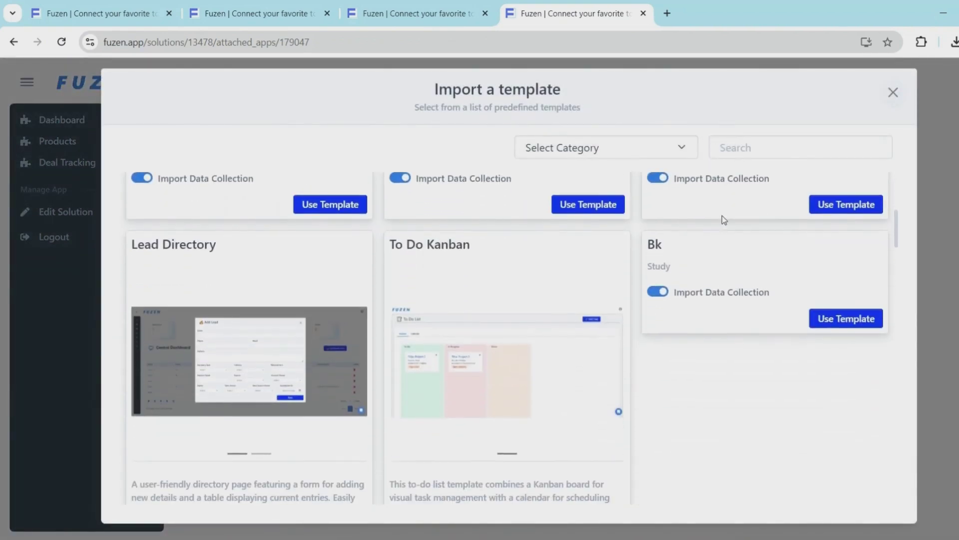
{"action": "scroll", "coordinate": [333, 362], "scroll_direction": "down", "scroll_amount": 3}
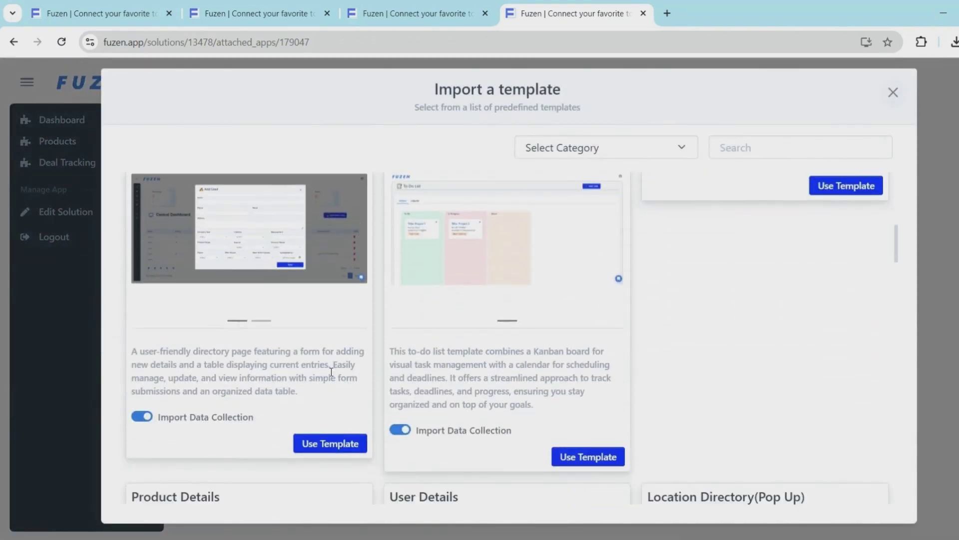
{"action": "left_click", "coordinate": [324, 444]}
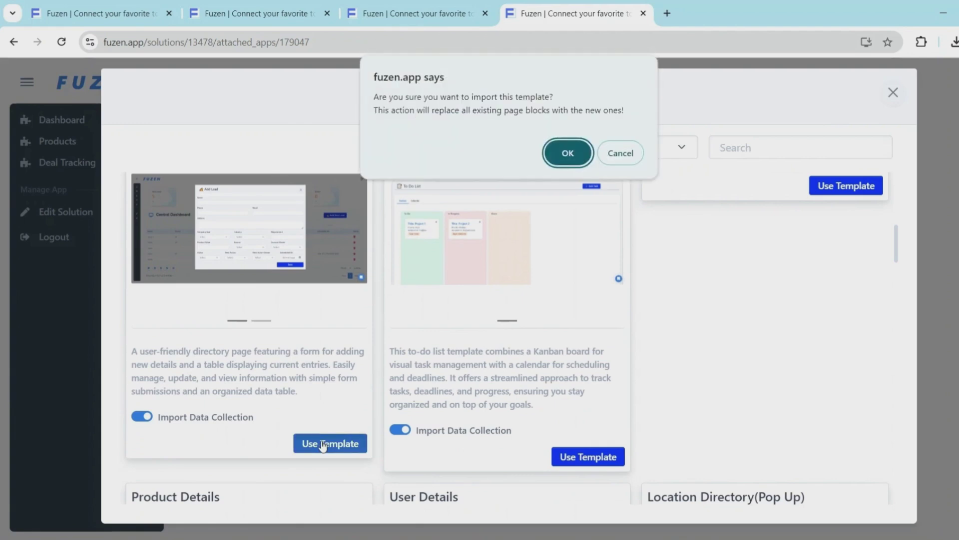
{"action": "left_click", "coordinate": [568, 153]}
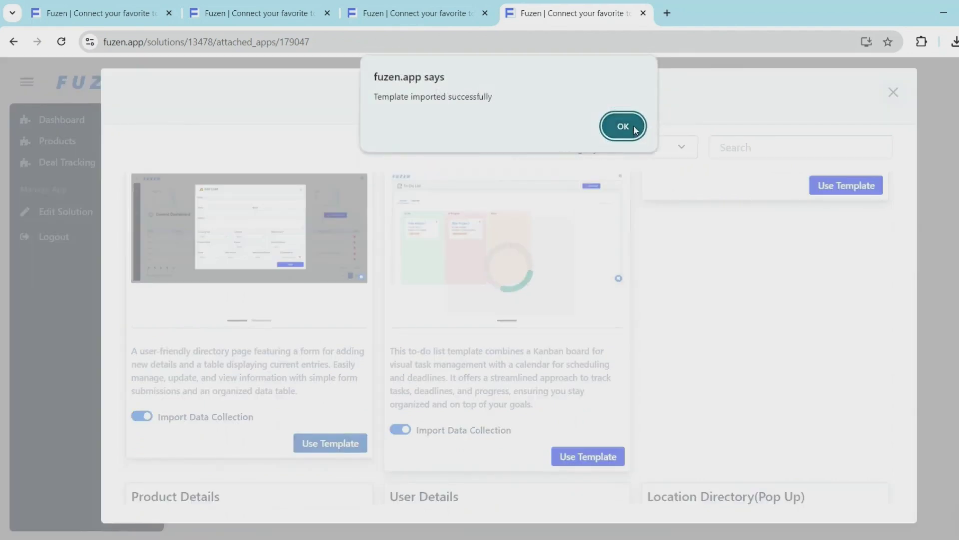
{"action": "left_click", "coordinate": [633, 125]}
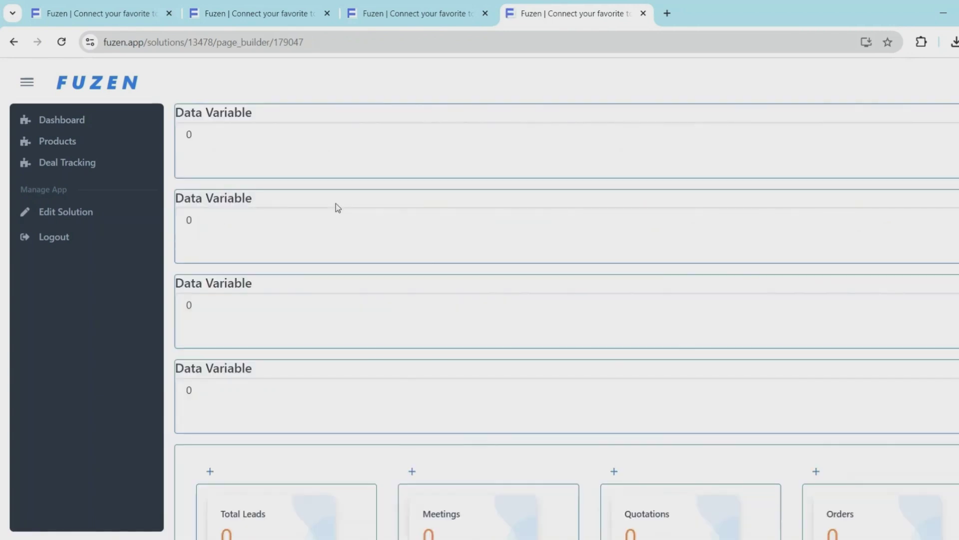
Scroll down the dashboard builder to the bottom of the page content
{"action": "scroll", "coordinate": [334, 210], "scroll_direction": "down", "scroll_amount": 7}
{"action": "scroll", "coordinate": [332, 220], "scroll_direction": "down", "scroll_amount": 7}
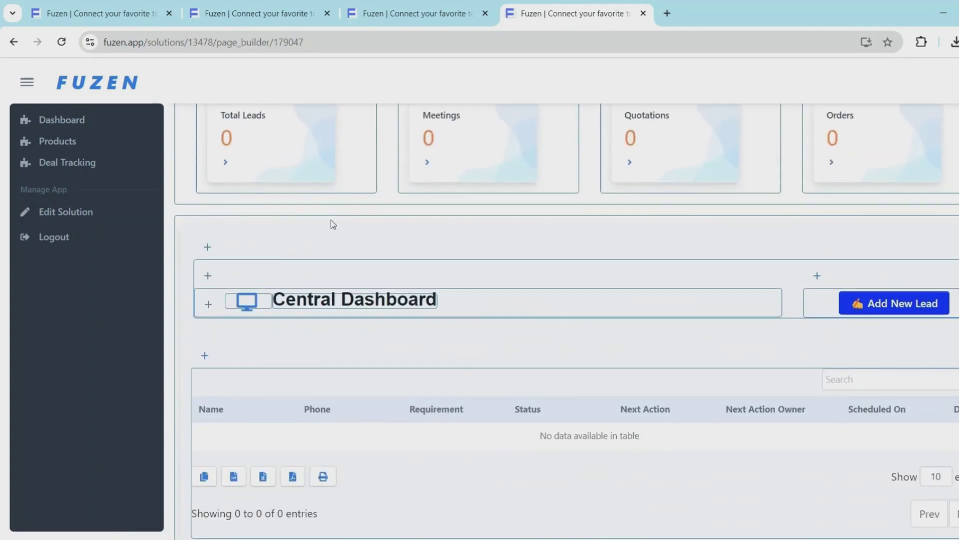
{"action": "scroll", "coordinate": [331, 220], "scroll_direction": "down", "scroll_amount": 6}
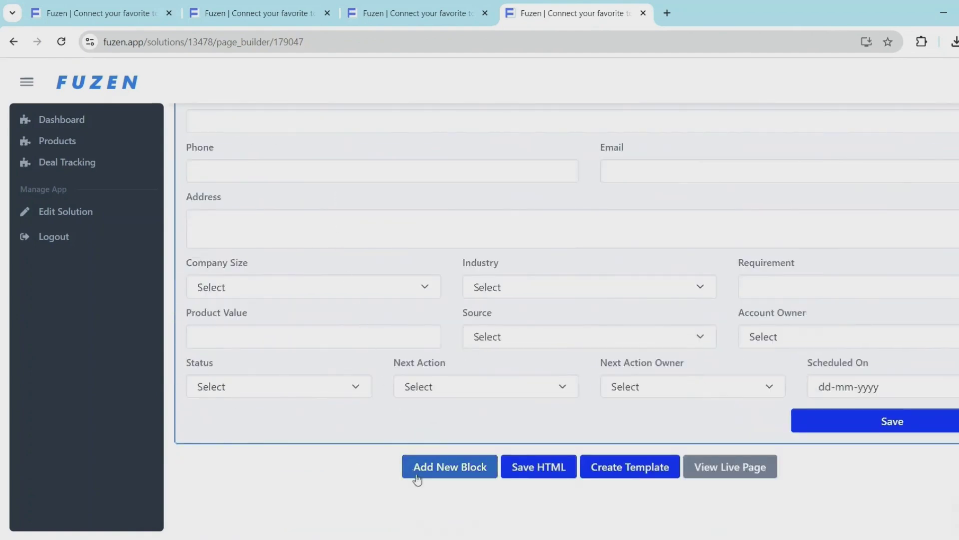
Add a Data Variable block that pulls from the Products data collection
{"action": "left_click", "coordinate": [417, 479]}
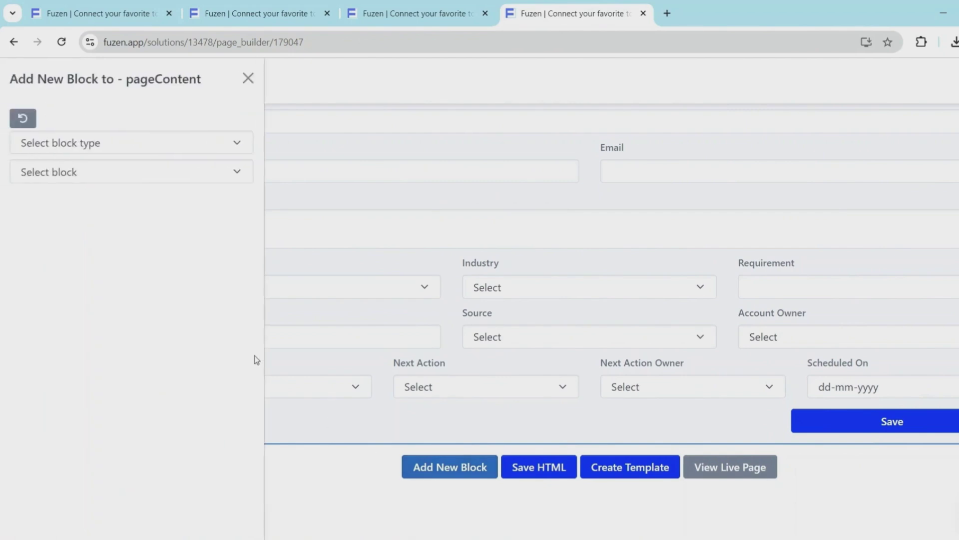
{"action": "left_click", "coordinate": [126, 148]}
{"action": "left_click", "coordinate": [105, 183]}
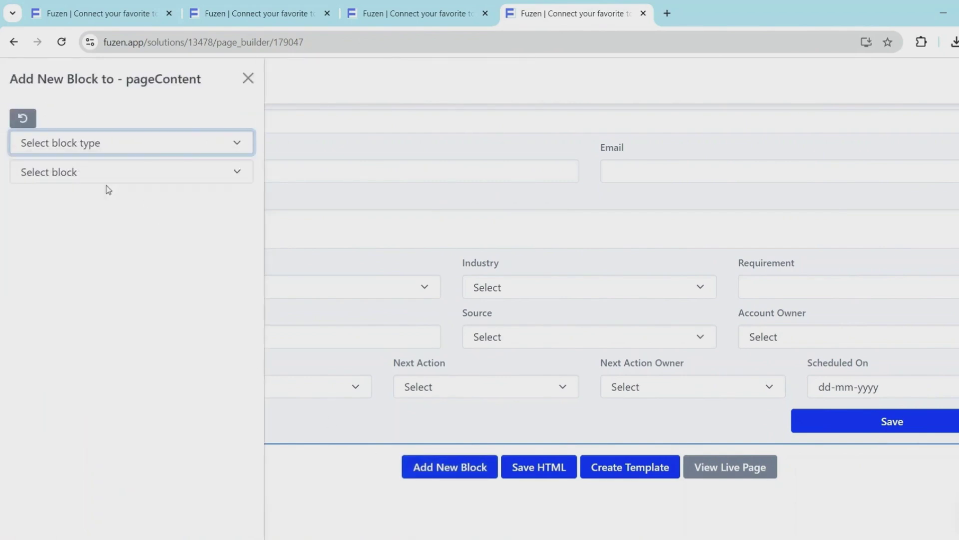
{"action": "left_click", "coordinate": [97, 178]}
{"action": "left_click", "coordinate": [75, 251]}
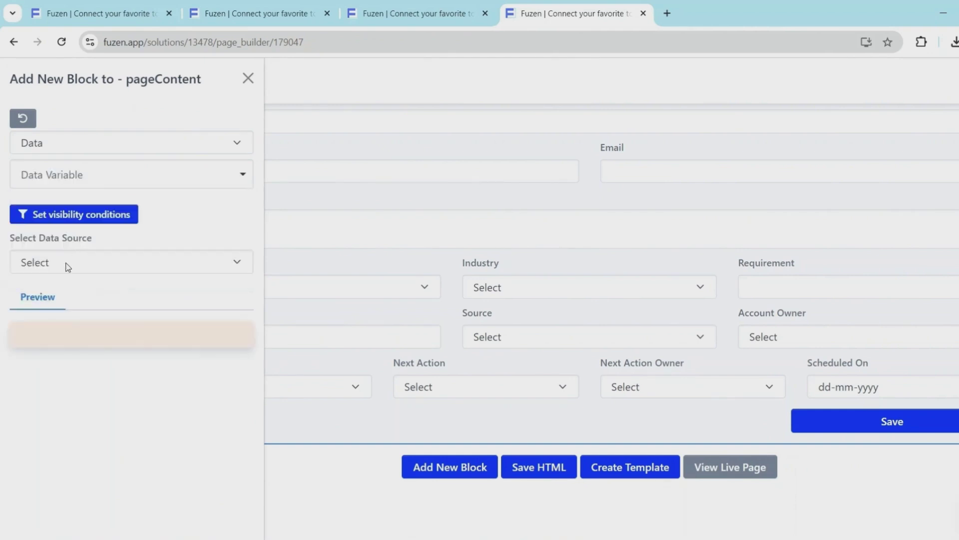
{"action": "left_click", "coordinate": [67, 263]}
{"action": "left_click", "coordinate": [62, 307]}
{"action": "left_click", "coordinate": [62, 319]}
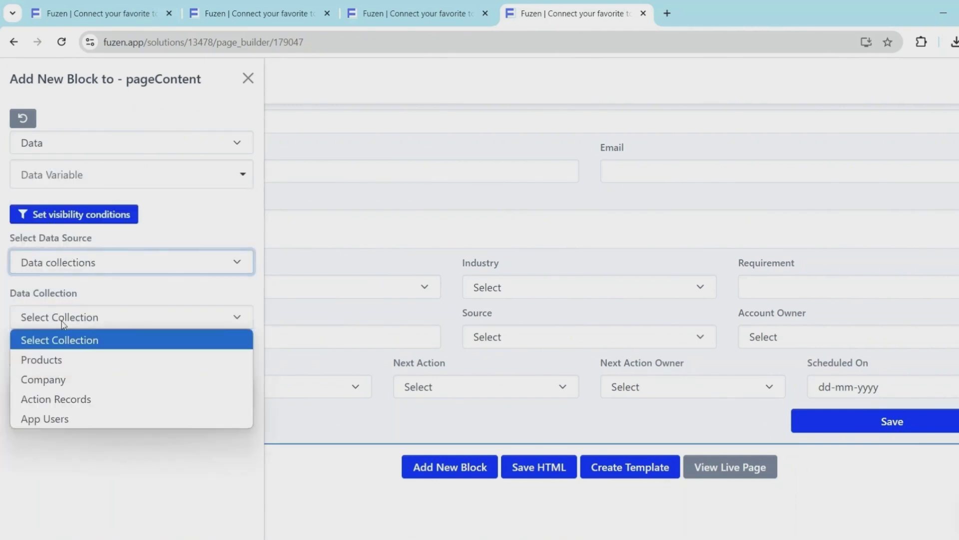
{"action": "left_click", "coordinate": [59, 360]}
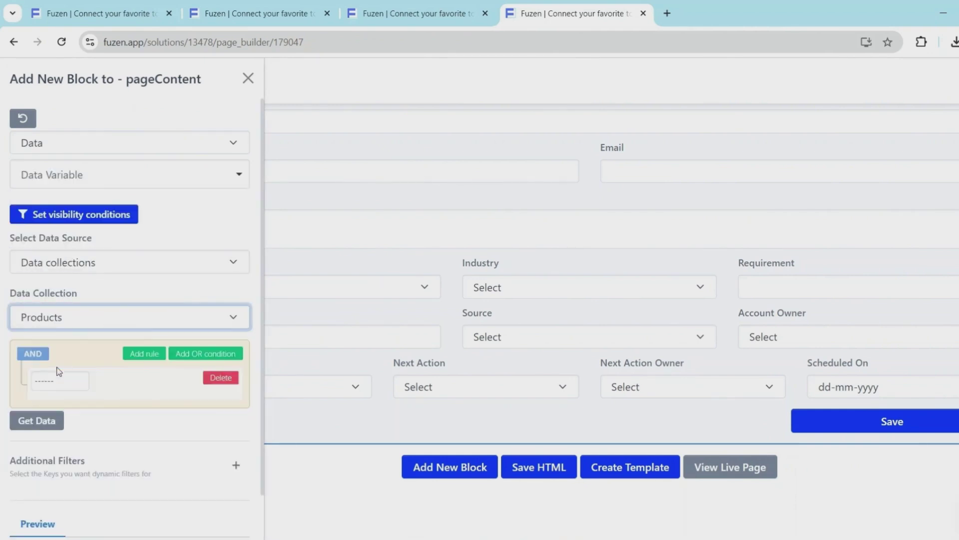
Filter on product_name is not null, get the data, and save it as variable product_data
{"action": "left_click", "coordinate": [61, 381]}
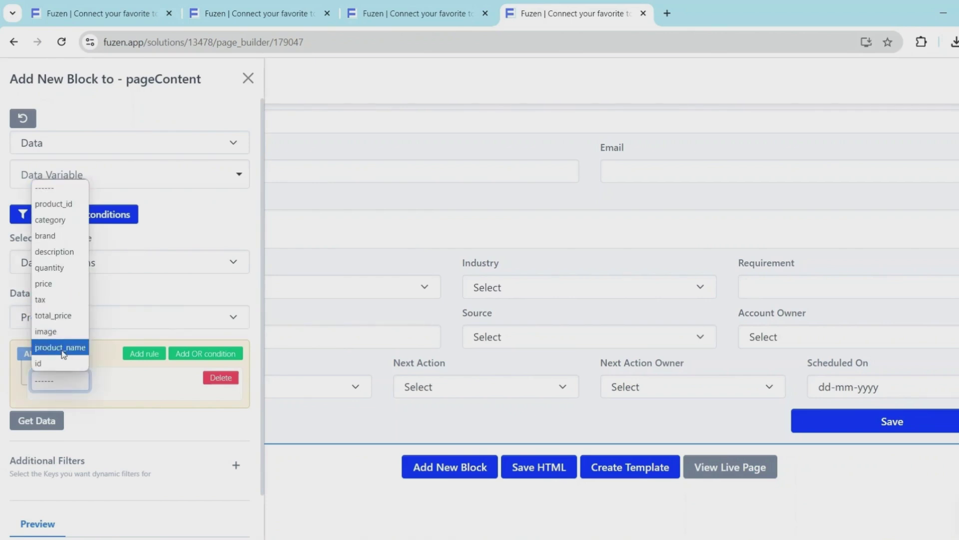
{"action": "left_click", "coordinate": [107, 373]}
{"action": "left_click", "coordinate": [115, 379]}
{"action": "left_click", "coordinate": [125, 313]}
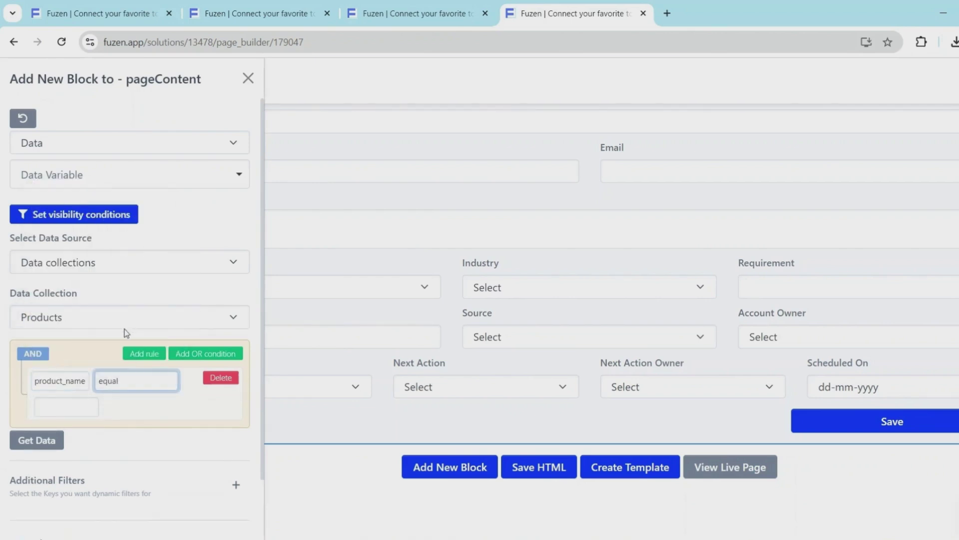
{"action": "scroll", "coordinate": [120, 337], "scroll_direction": "down", "scroll_amount": 1}
{"action": "left_click", "coordinate": [50, 369]}
{"action": "scroll", "coordinate": [50, 372], "scroll_direction": "down", "scroll_amount": 4}
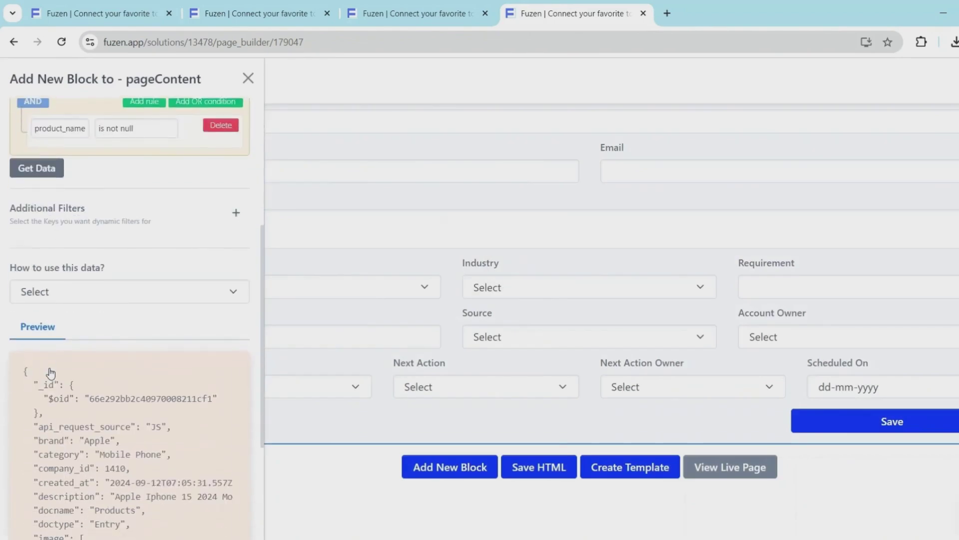
{"action": "left_click", "coordinate": [54, 296]}
{"action": "left_click", "coordinate": [105, 56]}
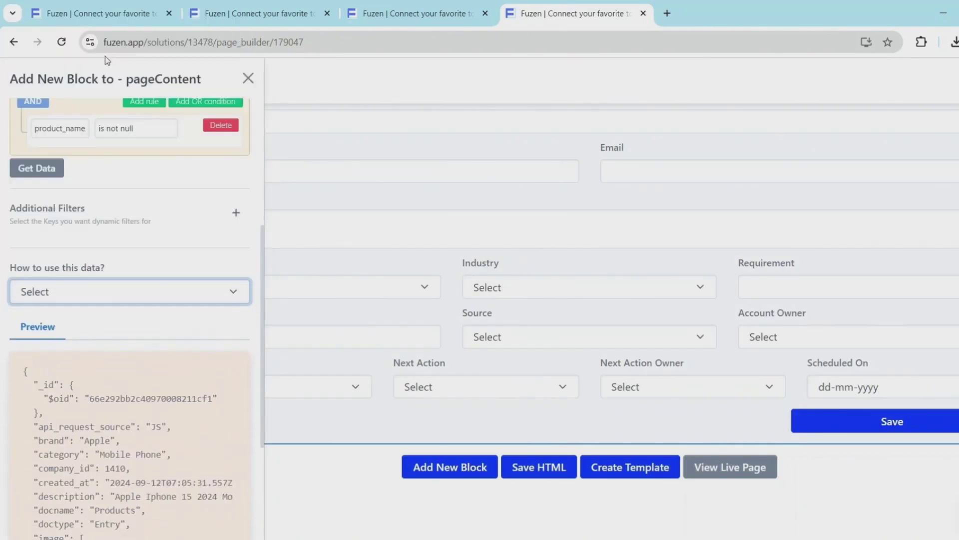
{"action": "left_click", "coordinate": [63, 326]}
Save the product records under the name product_data
{"action": "type", "text": "product_data"}
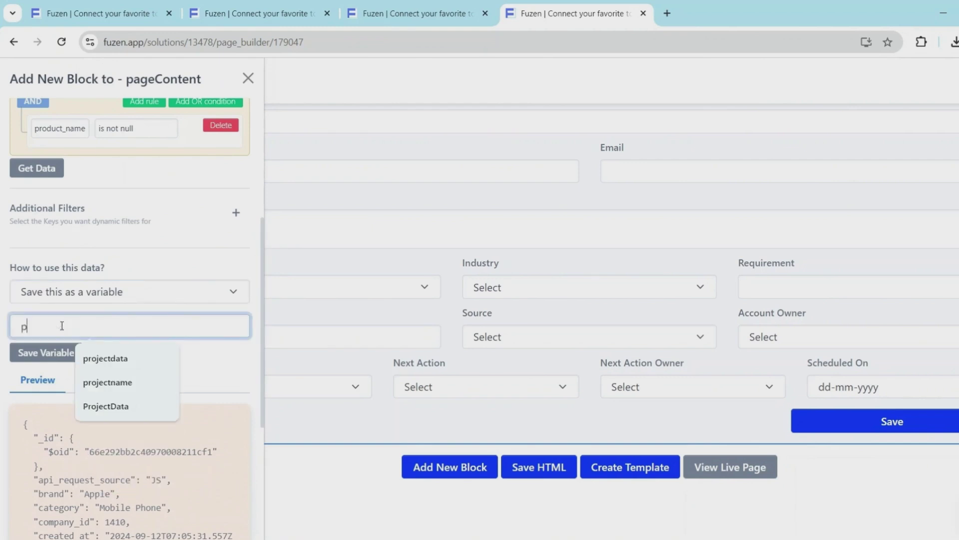
{"action": "left_click", "coordinate": [46, 352]}
{"action": "scroll", "coordinate": [269, 216], "scroll_direction": "down", "scroll_amount": 3}
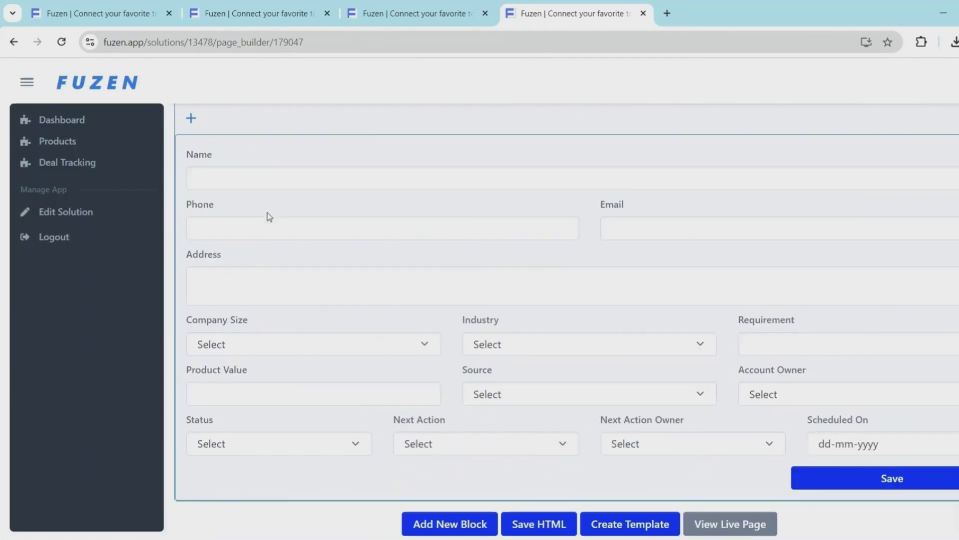
{"action": "left_click", "coordinate": [265, 246]}
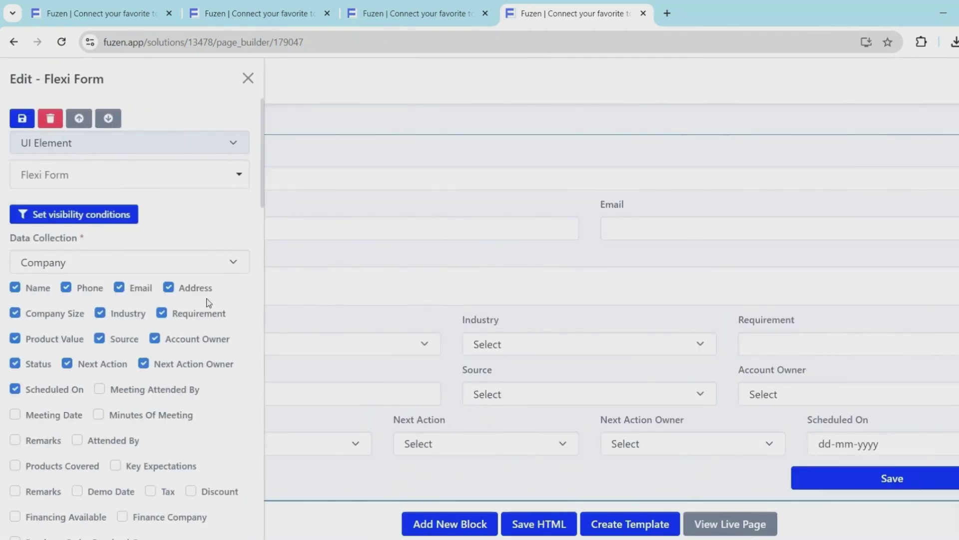
{"action": "scroll", "coordinate": [160, 341], "scroll_direction": "down", "scroll_amount": 10}
{"action": "scroll", "coordinate": [162, 340], "scroll_direction": "down", "scroll_amount": 1}
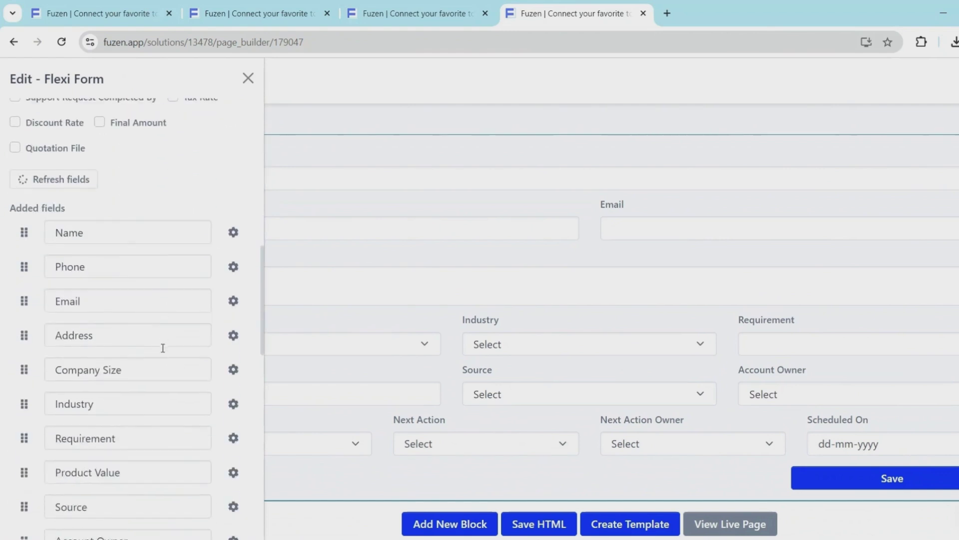
{"action": "left_click", "coordinate": [233, 438]}
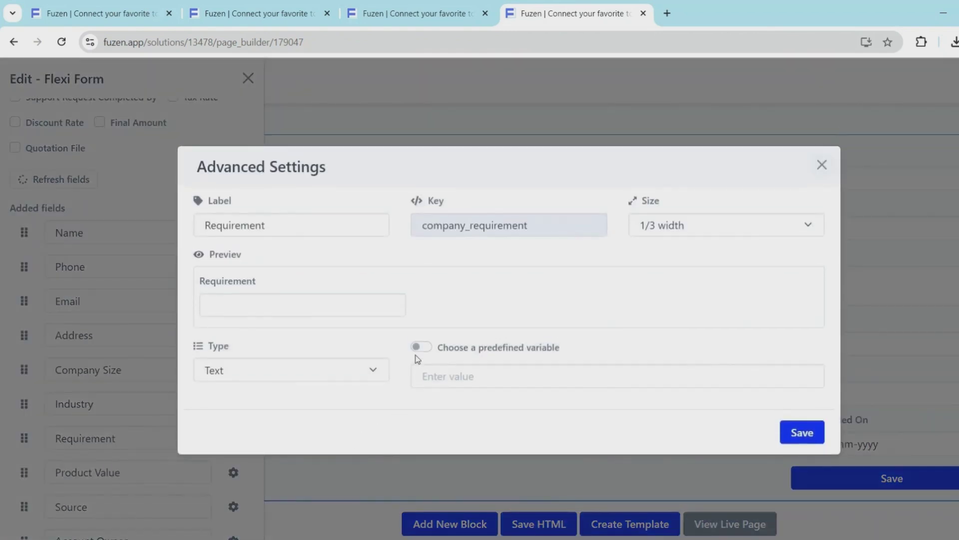
{"action": "left_click", "coordinate": [365, 378]}
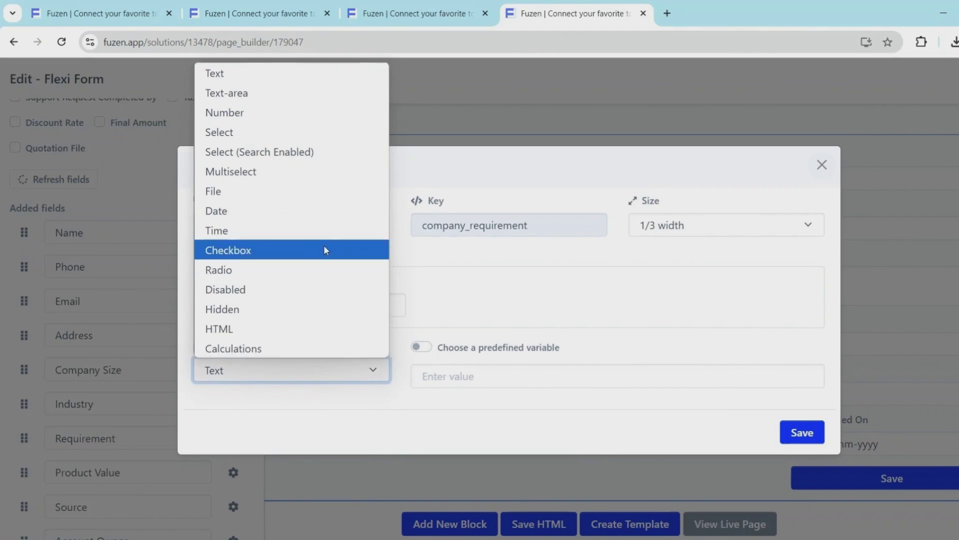
{"action": "left_click", "coordinate": [314, 133]}
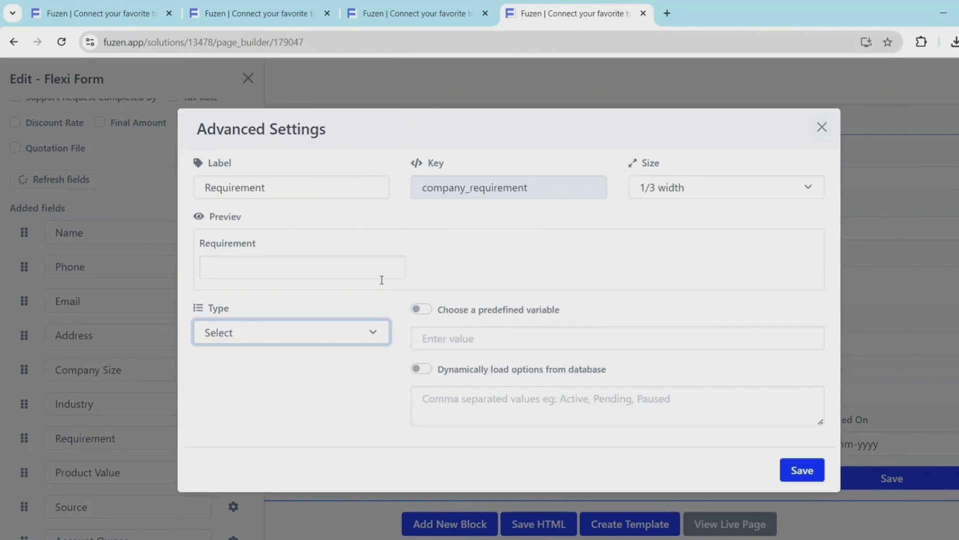
{"action": "left_click", "coordinate": [421, 370]}
{"action": "left_click", "coordinate": [453, 392]}
{"action": "left_click", "coordinate": [457, 431]}
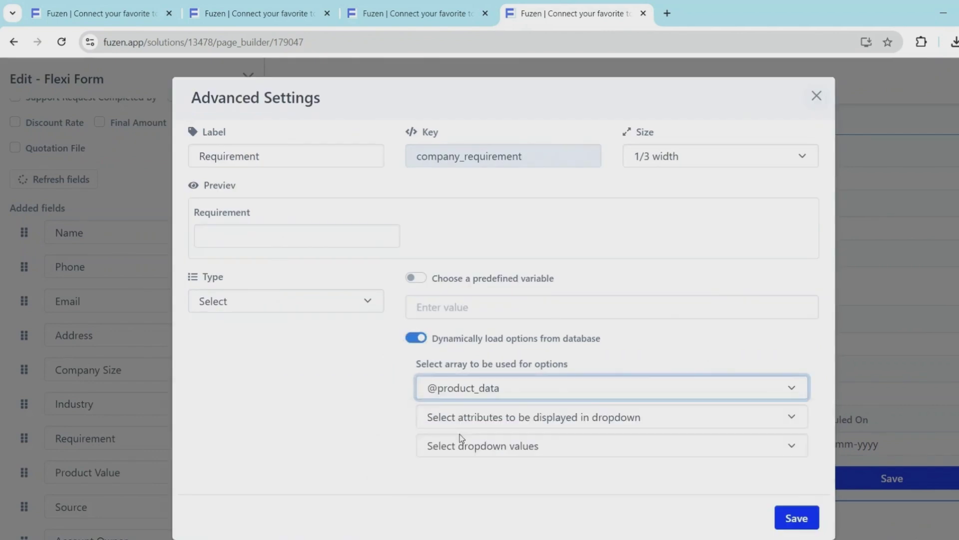
Use product_name as the Requirement dropdown's displayed text and option values, then save
{"action": "left_click", "coordinate": [461, 418]}
{"action": "scroll", "coordinate": [452, 334], "scroll_direction": "down", "scroll_amount": 1}
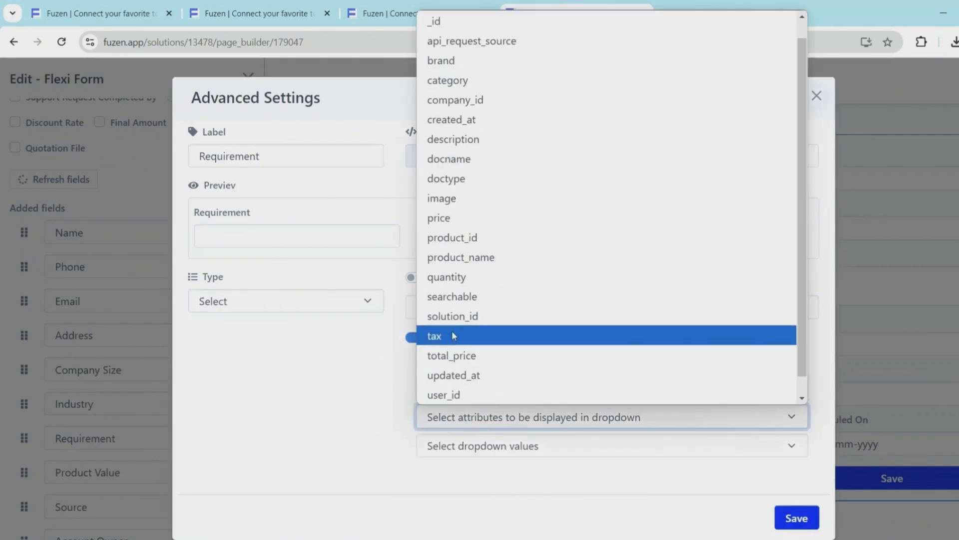
{"action": "left_click", "coordinate": [451, 255]}
{"action": "left_click", "coordinate": [453, 446]}
{"action": "left_click", "coordinate": [465, 305]}
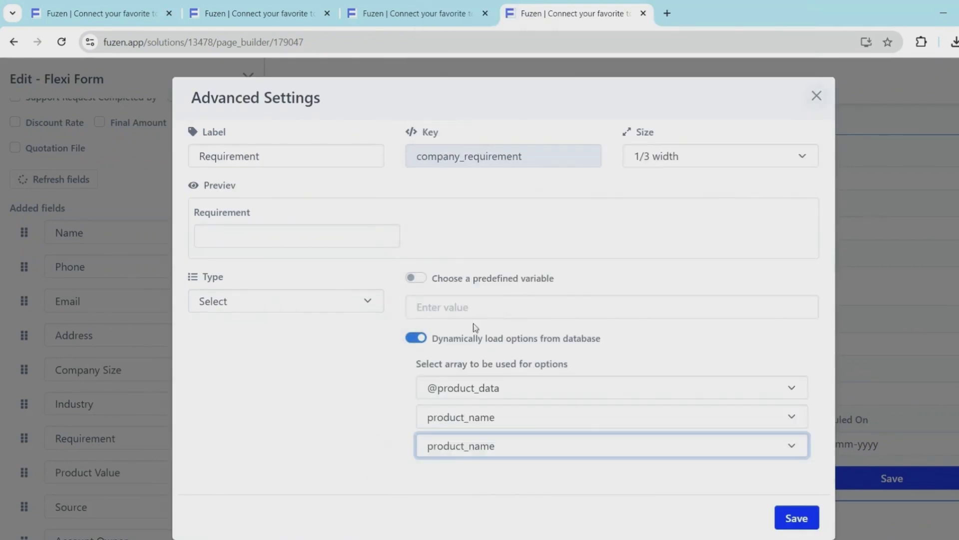
{"action": "left_click", "coordinate": [796, 518]}
Relabel the Product Value field as Product Value (INR)
{"action": "scroll", "coordinate": [228, 455], "scroll_direction": "down", "scroll_amount": 3}
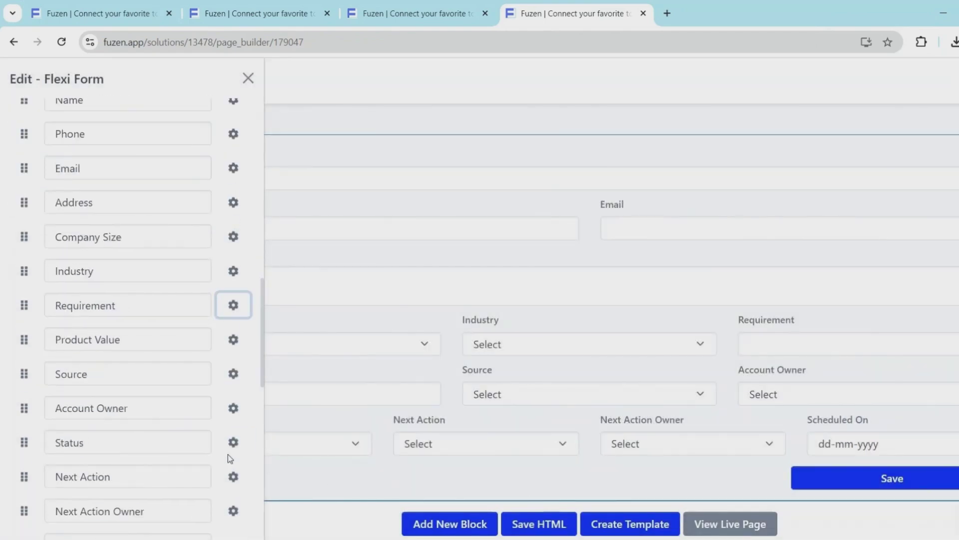
{"action": "scroll", "coordinate": [229, 439], "scroll_direction": "down", "scroll_amount": 1}
{"action": "left_click", "coordinate": [230, 280]}
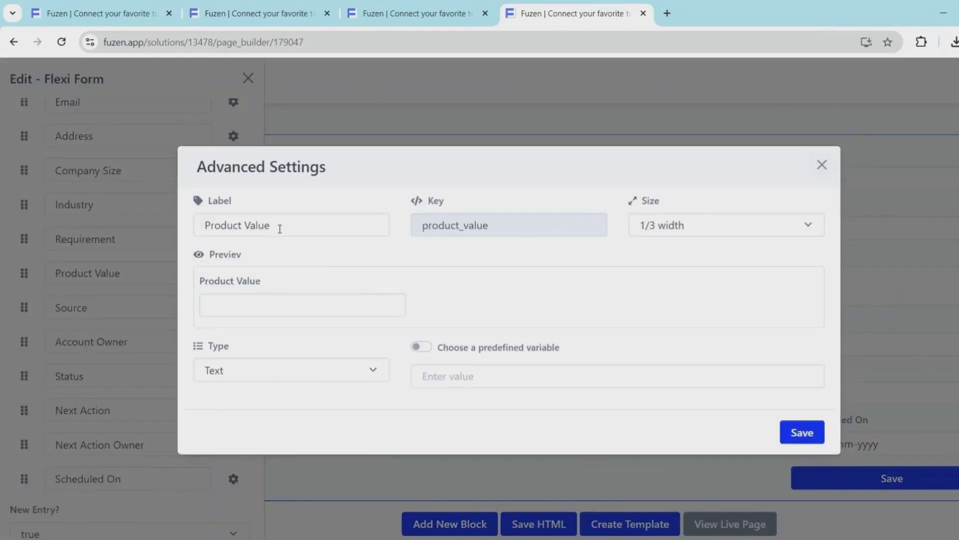
{"action": "left_click", "coordinate": [280, 229]}
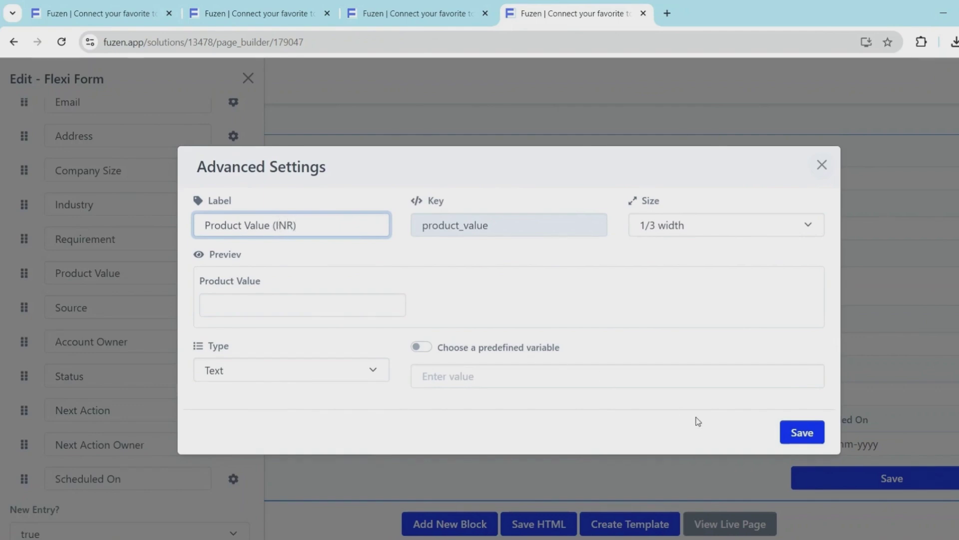
{"action": "left_click", "coordinate": [800, 433]}
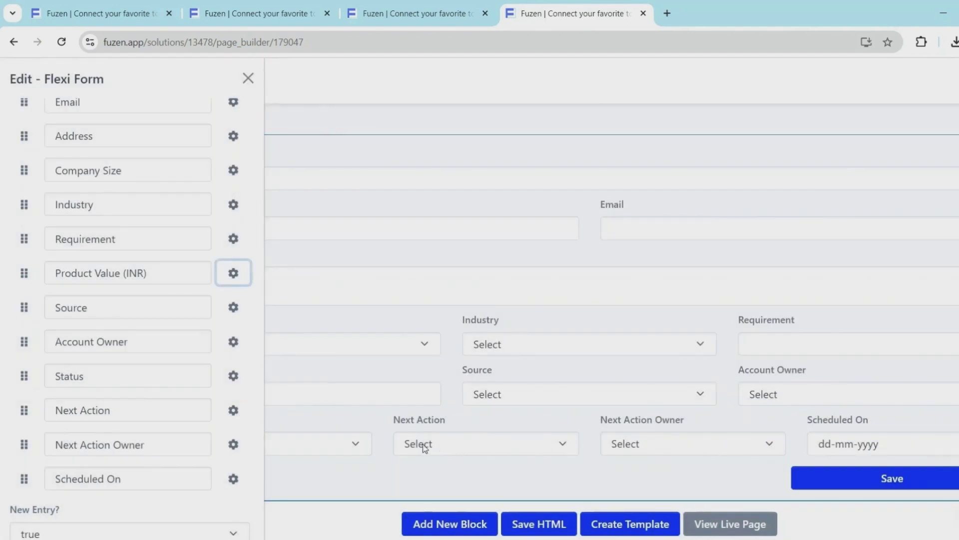
Add Follow-up after Order in the Status field's options
{"action": "left_click", "coordinate": [232, 377]}
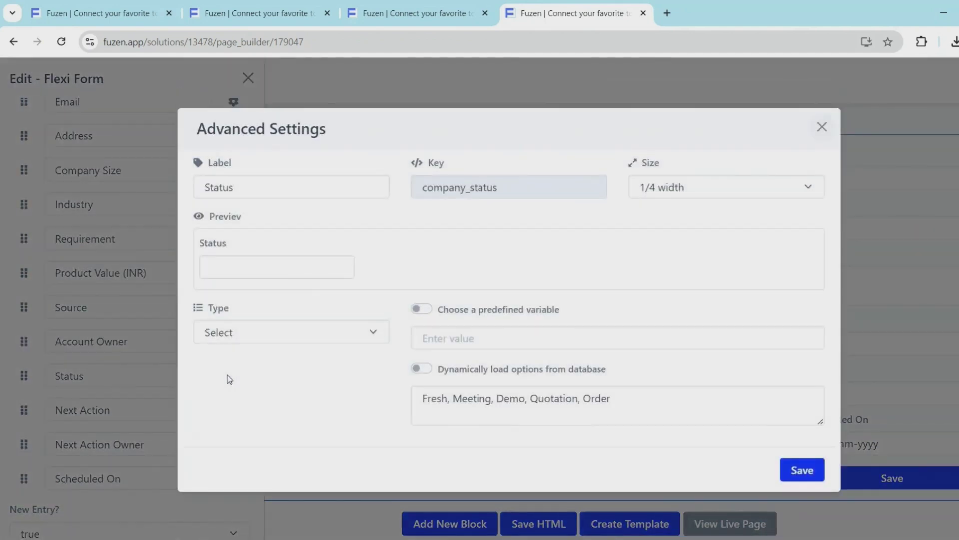
{"action": "left_click", "coordinate": [626, 399]}
{"action": "type", "text": ","}
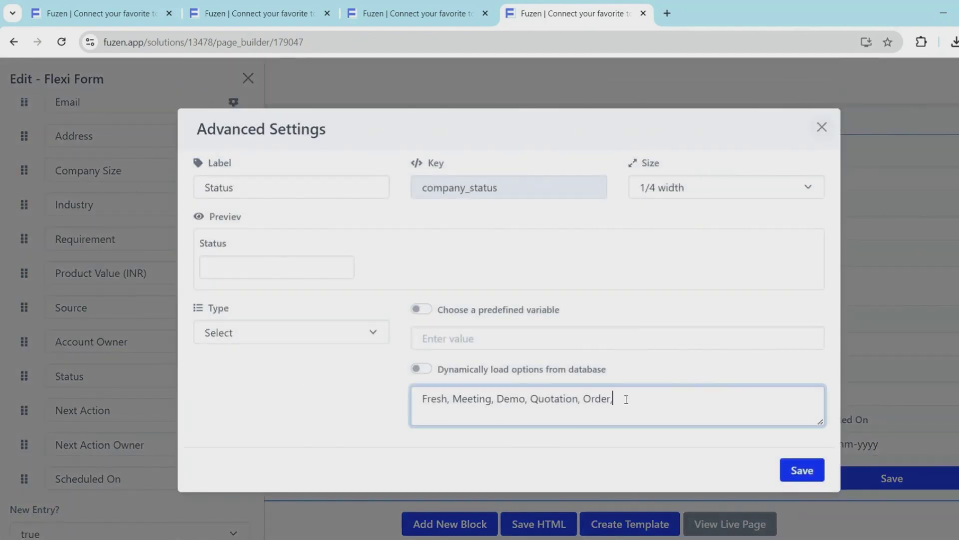
{"action": "type", "text": " Follow-up"}
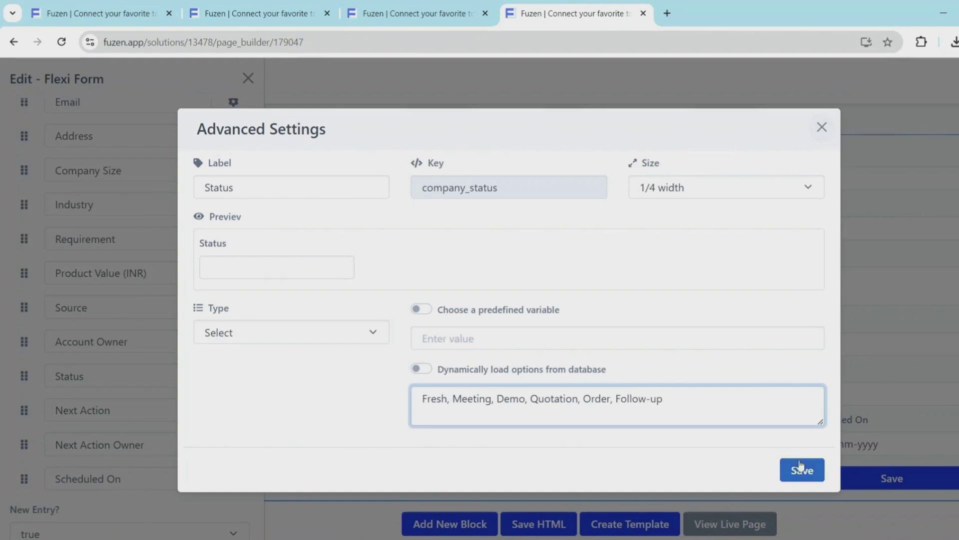
{"action": "left_click", "coordinate": [801, 470]}
{"action": "scroll", "coordinate": [102, 457], "scroll_direction": "down", "scroll_amount": 6}
{"action": "scroll", "coordinate": [102, 459], "scroll_direction": "down", "scroll_amount": 2}
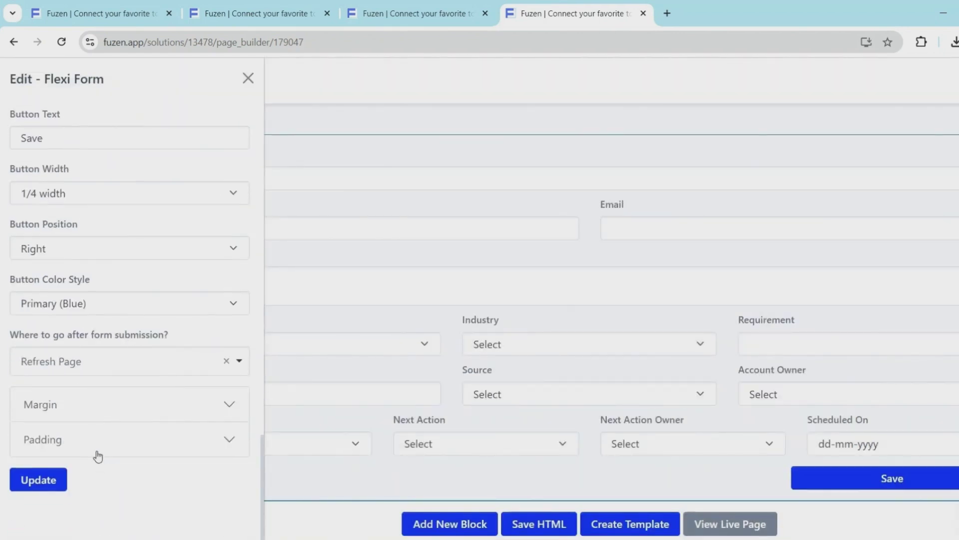
Apply the lead form changes to the page
{"action": "left_click", "coordinate": [55, 480]}
{"action": "scroll", "coordinate": [383, 229], "scroll_direction": "down", "scroll_amount": 15}
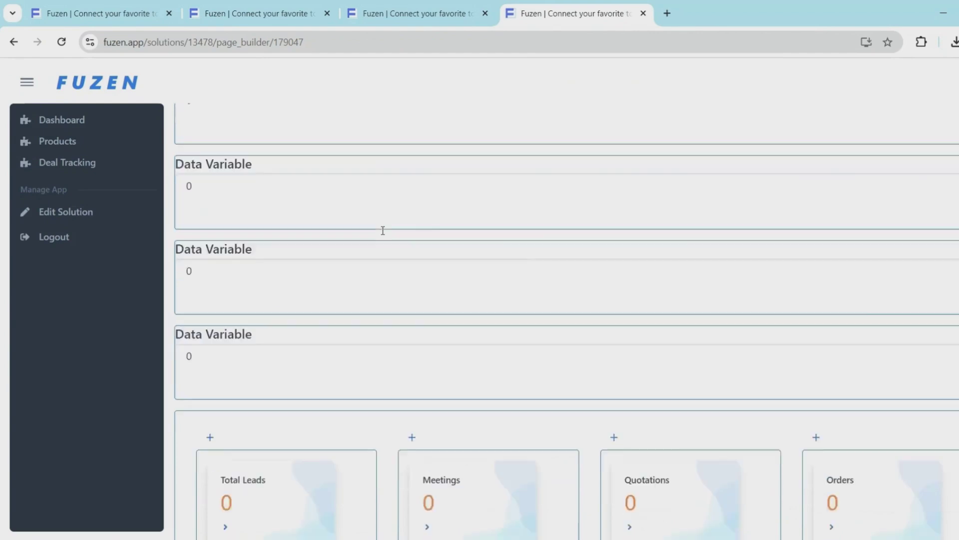
{"action": "scroll", "coordinate": [382, 230], "scroll_direction": "down", "scroll_amount": 1}
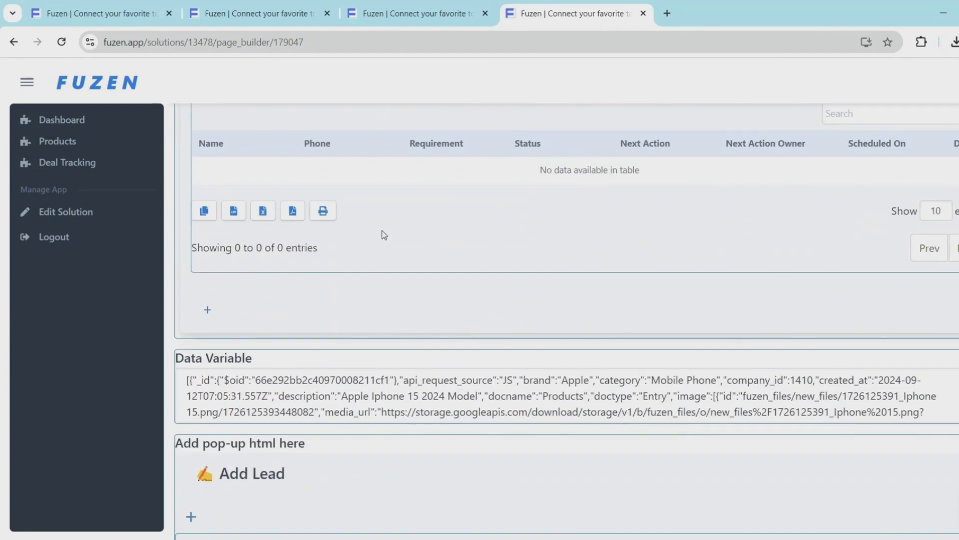
Set the leads table's Link Table Entries to the Lead Details page path
{"action": "left_click", "coordinate": [381, 230]}
{"action": "scroll", "coordinate": [98, 366], "scroll_direction": "down", "scroll_amount": 5}
{"action": "scroll", "coordinate": [98, 366], "scroll_direction": "down", "scroll_amount": 3}
{"action": "left_click", "coordinate": [100, 392]}
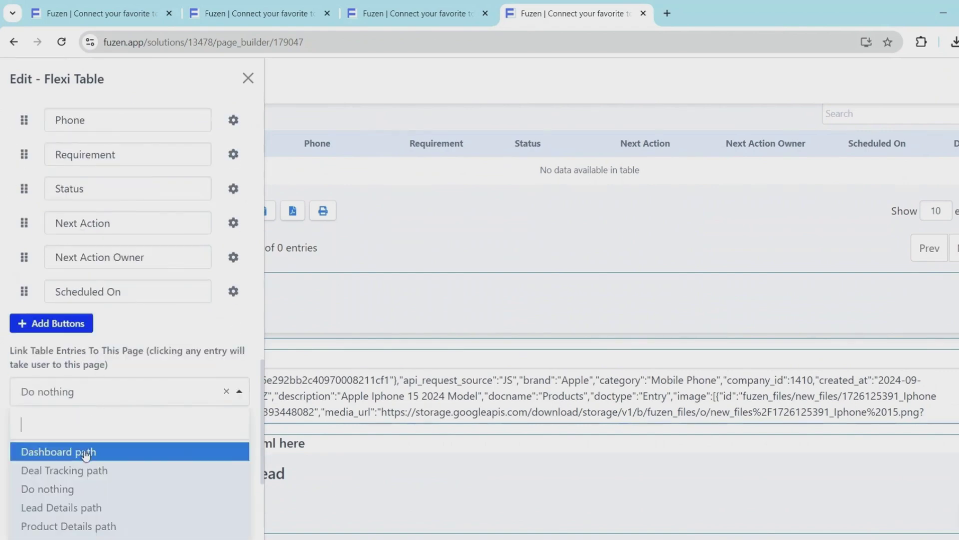
{"action": "left_click", "coordinate": [80, 507]}
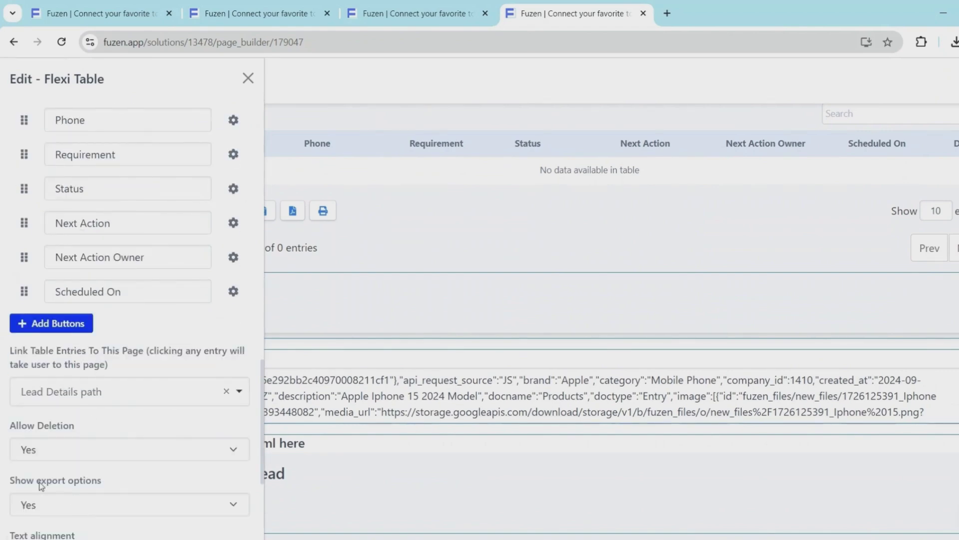
{"action": "scroll", "coordinate": [41, 486], "scroll_direction": "down", "scroll_amount": 4}
{"action": "left_click", "coordinate": [33, 518]}
Save the page HTML, dismiss the confirmation, and view the live page
{"action": "scroll", "coordinate": [368, 145], "scroll_direction": "down", "scroll_amount": 5}
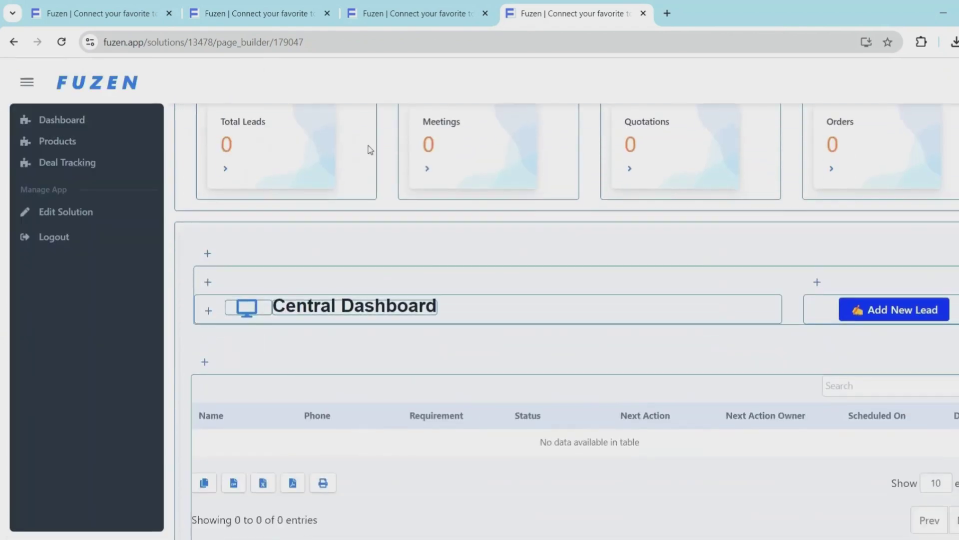
{"action": "scroll", "coordinate": [369, 148], "scroll_direction": "down", "scroll_amount": 15}
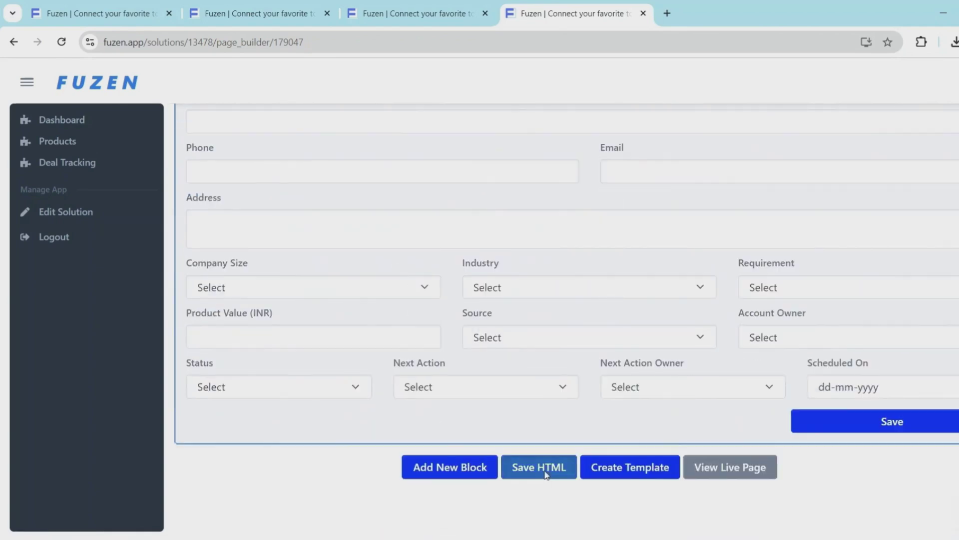
{"action": "left_click", "coordinate": [540, 466]}
{"action": "key", "text": "Return"}
{"action": "left_click", "coordinate": [713, 464]}
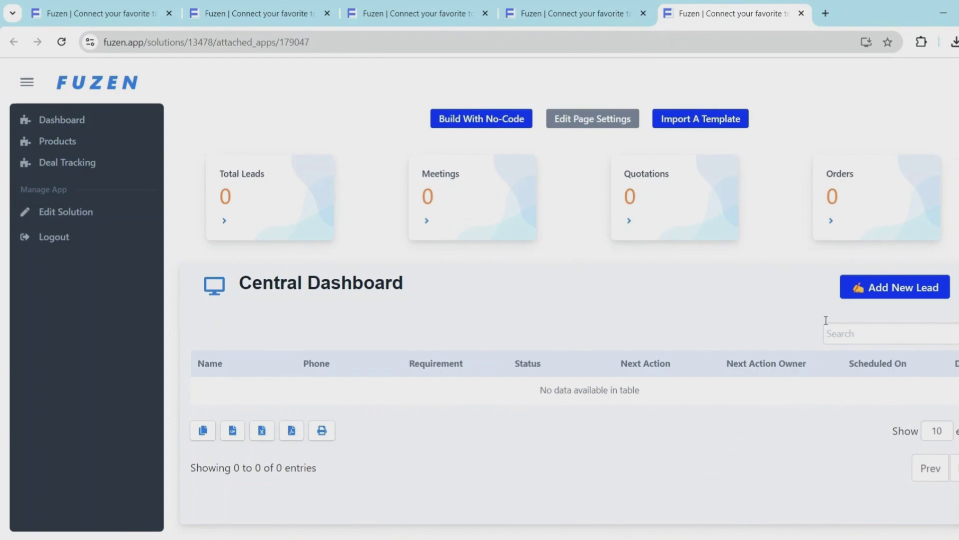
Add the Jupiter Technologies lead with phone, e-mail and other details, then open its record
{"action": "left_click", "coordinate": [863, 286]}
{"action": "left_click", "coordinate": [272, 201]}
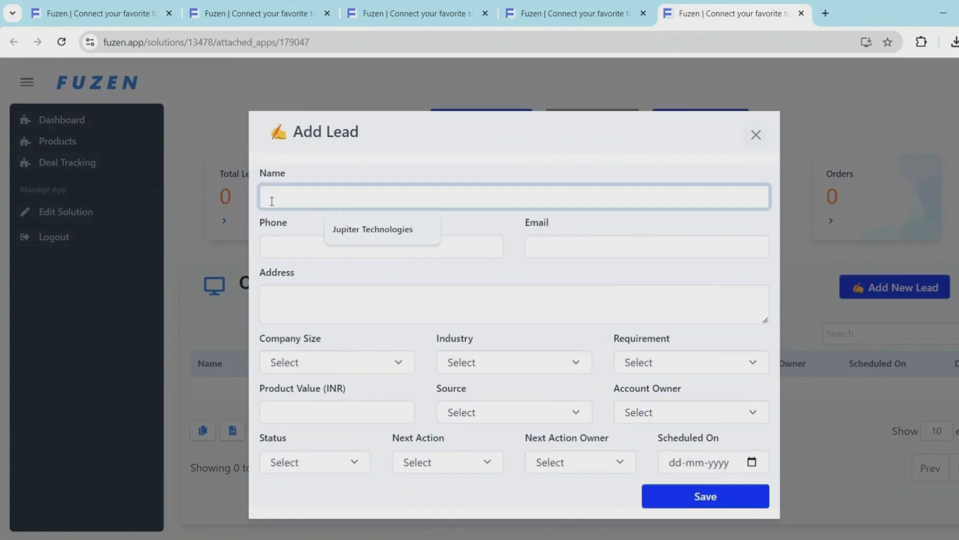
{"action": "left_click", "coordinate": [372, 229]}
{"action": "left_click", "coordinate": [373, 247]}
{"action": "left_click", "coordinate": [374, 278]}
{"action": "left_click", "coordinate": [557, 246]}
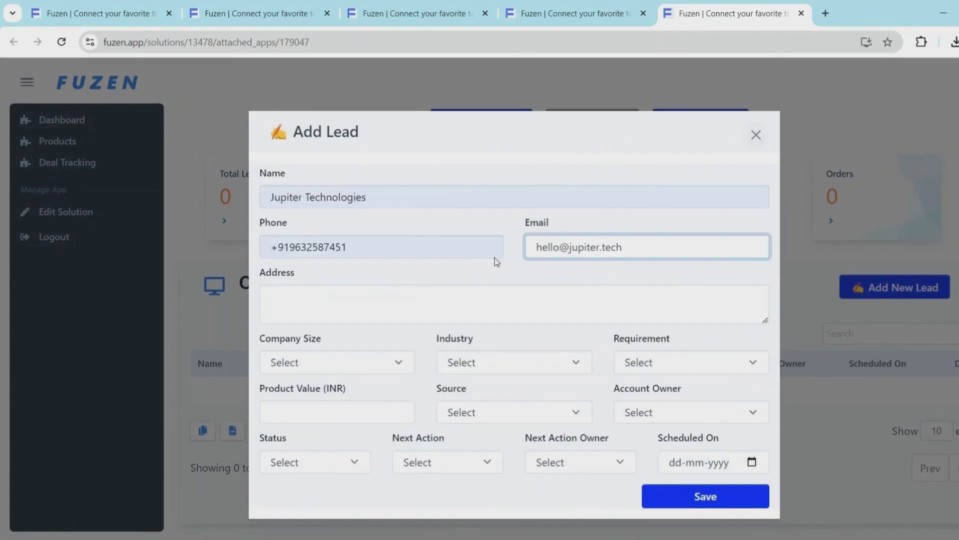
{"action": "left_click", "coordinate": [298, 295]}
{"action": "left_click", "coordinate": [716, 491]}
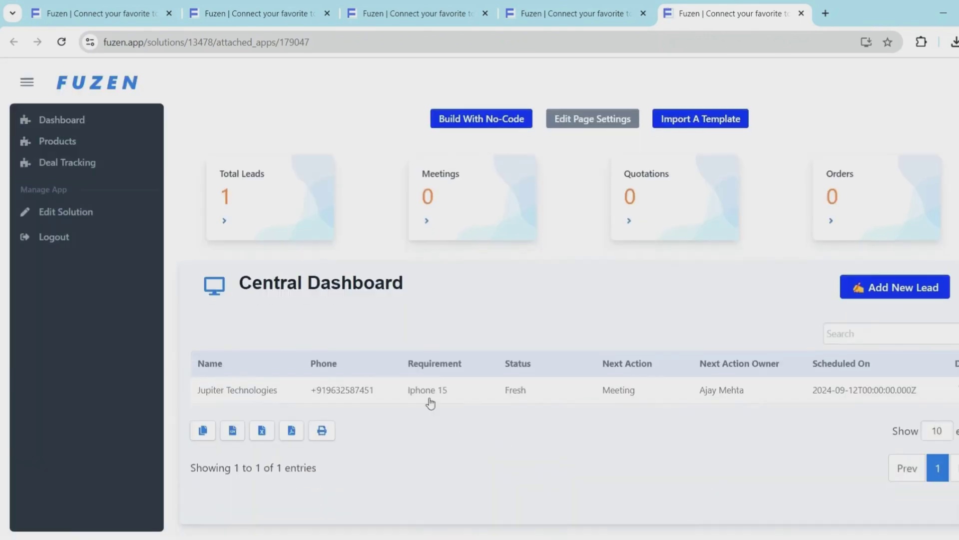
{"action": "left_click", "coordinate": [431, 403]}
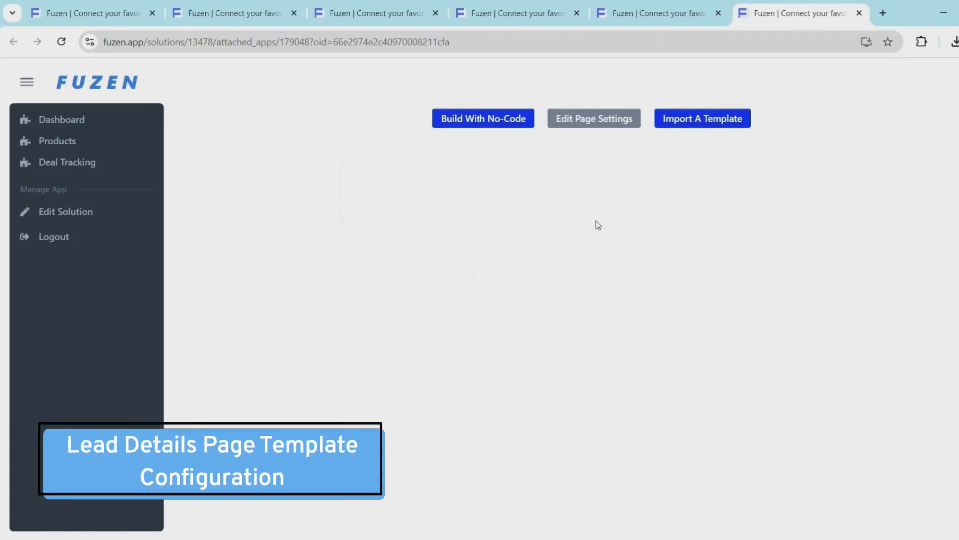
Replace the page with the Lead Details template
{"action": "left_click", "coordinate": [686, 122]}
{"action": "scroll", "coordinate": [793, 375], "scroll_direction": "down", "scroll_amount": 4}
{"action": "left_click", "coordinate": [818, 403]}
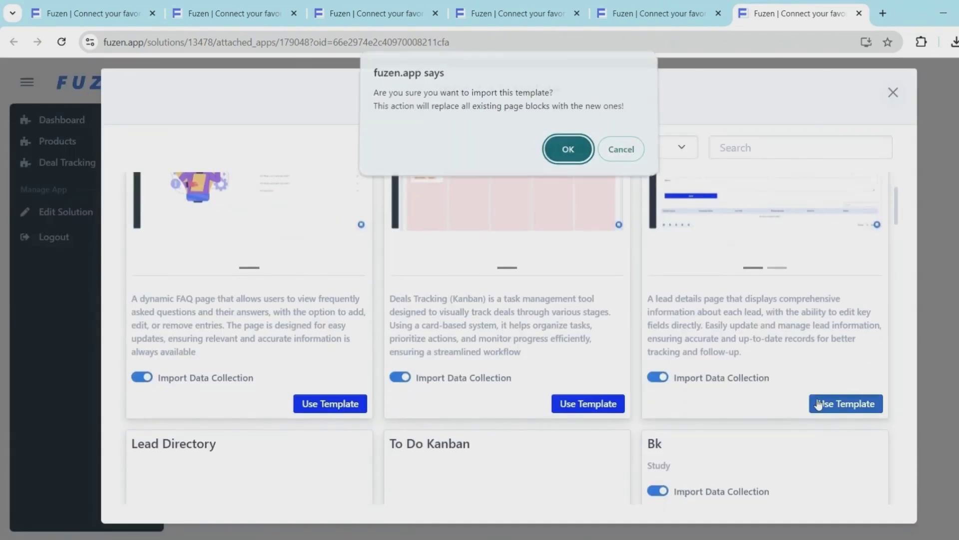
{"action": "left_click", "coordinate": [572, 158]}
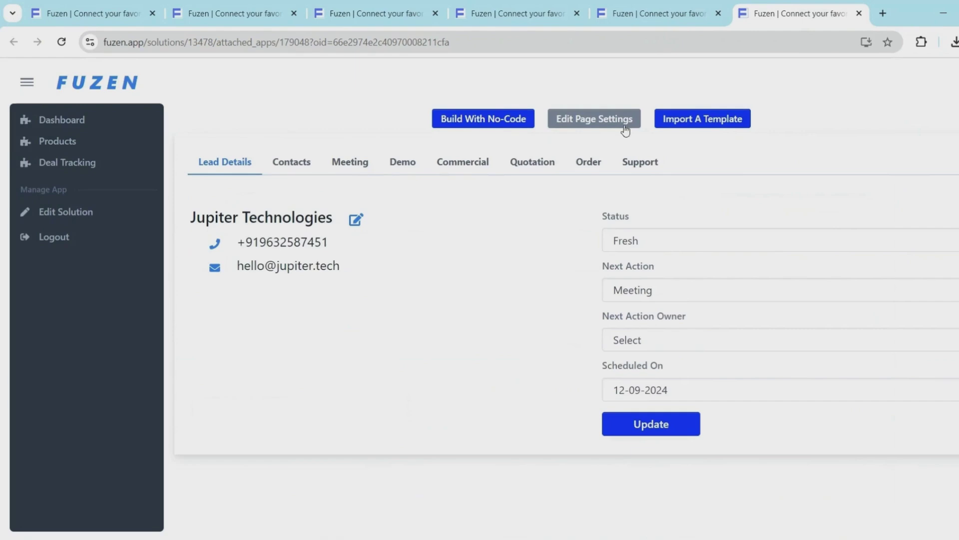
Correct the lead's phone number to end in 752 and save
{"action": "left_click", "coordinate": [357, 220]}
{"action": "left_click", "coordinate": [365, 248]}
{"action": "key", "text": "BackSpace"}
{"action": "key", "text": "BackSpace"}
{"action": "key", "text": "BackSpace"}
{"action": "key", "text": "BackSpace"}
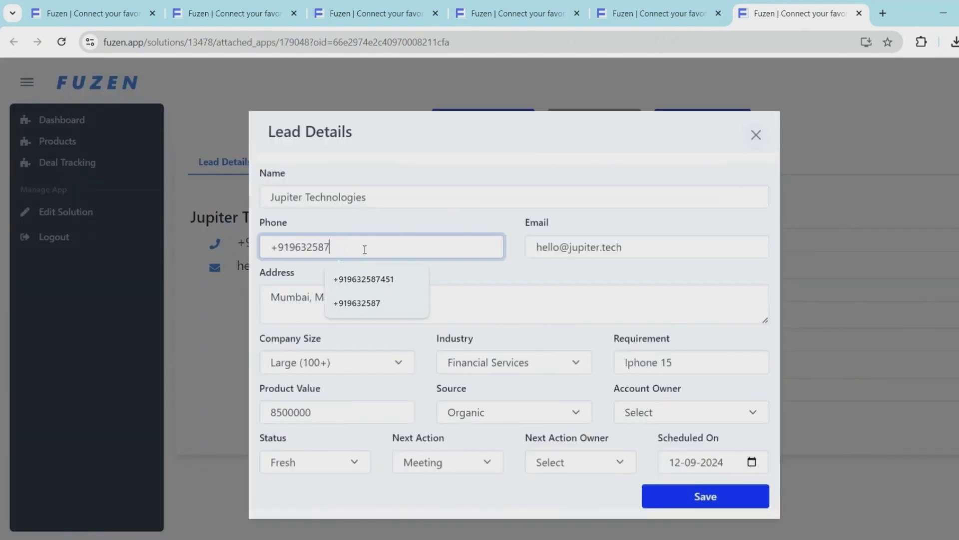
{"action": "type", "text": "7523"}
{"action": "left_click", "coordinate": [705, 497]}
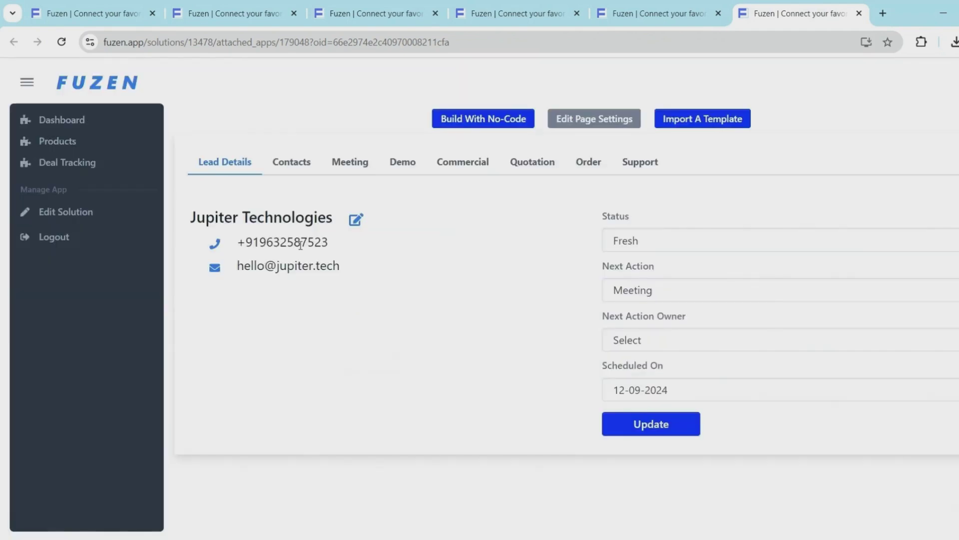
Add a Manager contact in the lead's Contacts
{"action": "left_click", "coordinate": [293, 172]}
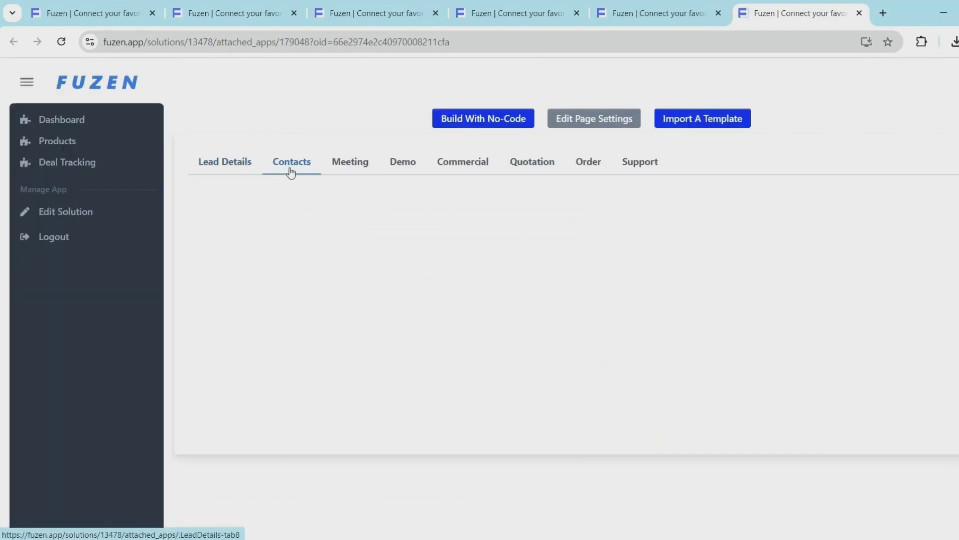
{"action": "left_click", "coordinate": [255, 265]}
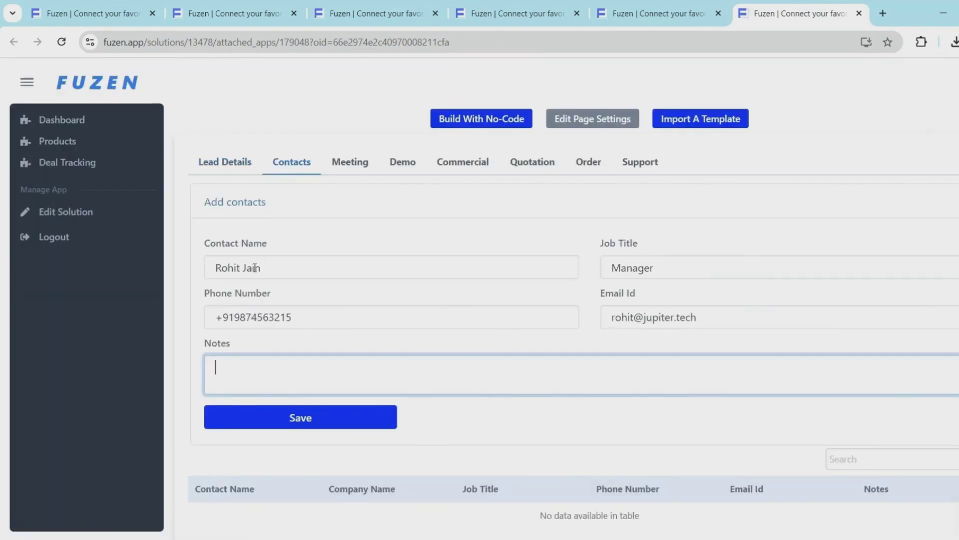
{"action": "key", "text": "Tab"}
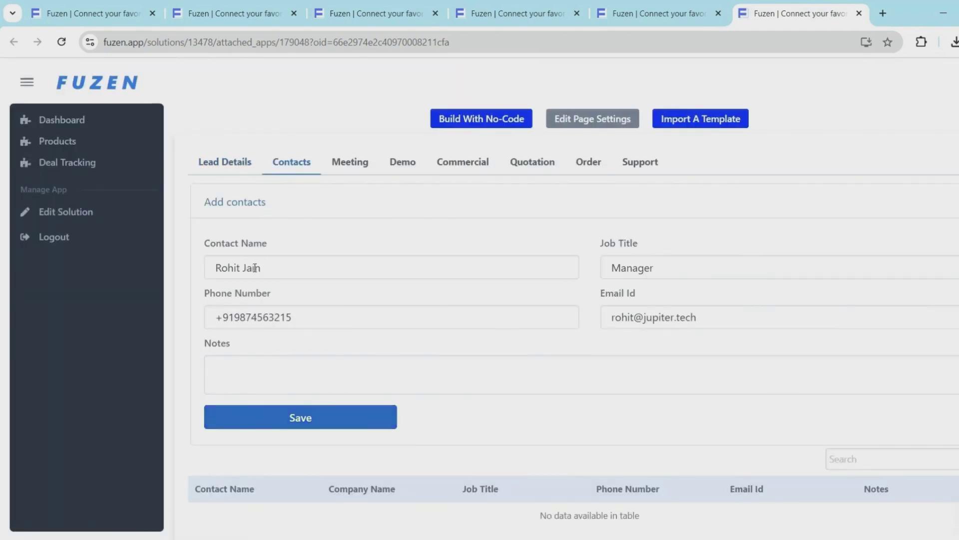
{"action": "key", "text": "Return"}
{"action": "scroll", "coordinate": [257, 280], "scroll_direction": "down", "scroll_amount": 3}
{"action": "scroll", "coordinate": [265, 272], "scroll_direction": "up", "scroll_amount": 3}
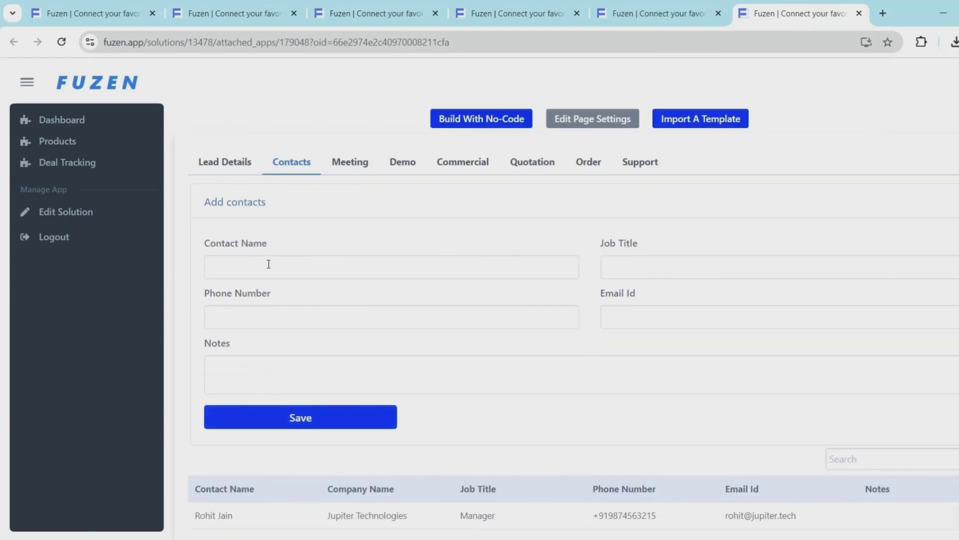
Log a meeting dated 12-09-2024 with the attendee's name and save it
{"action": "left_click", "coordinate": [347, 174]}
{"action": "left_click", "coordinate": [563, 214]}
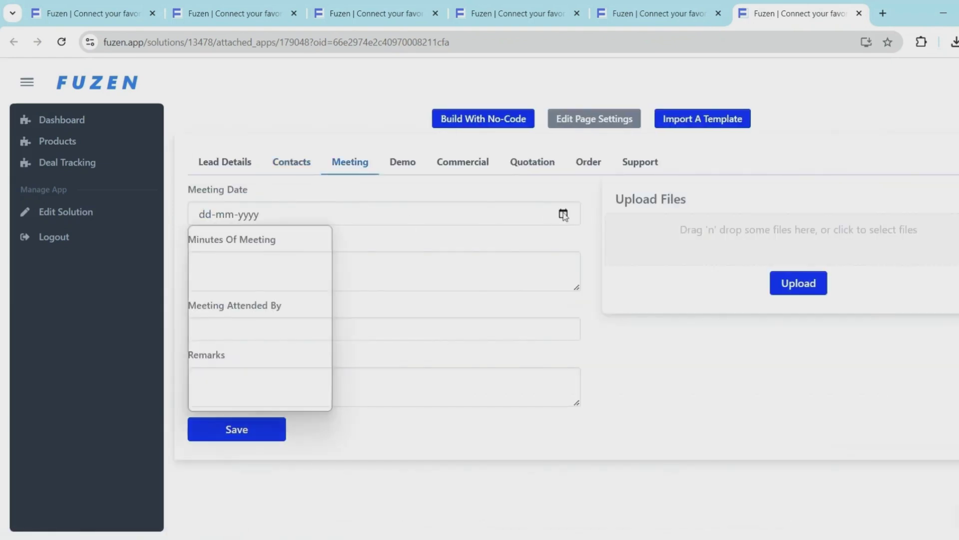
{"action": "left_click", "coordinate": [307, 397]}
{"action": "left_click", "coordinate": [245, 323]}
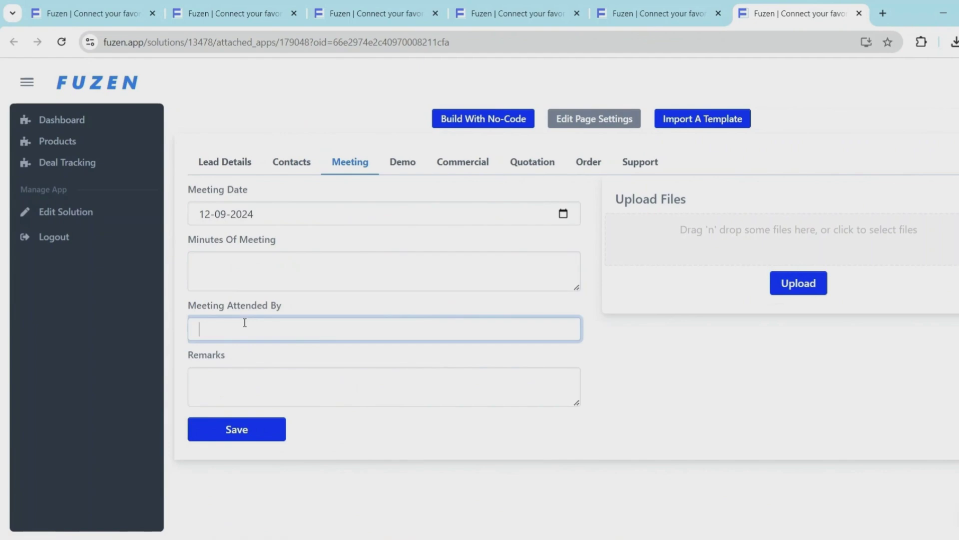
{"action": "left_click", "coordinate": [215, 438]}
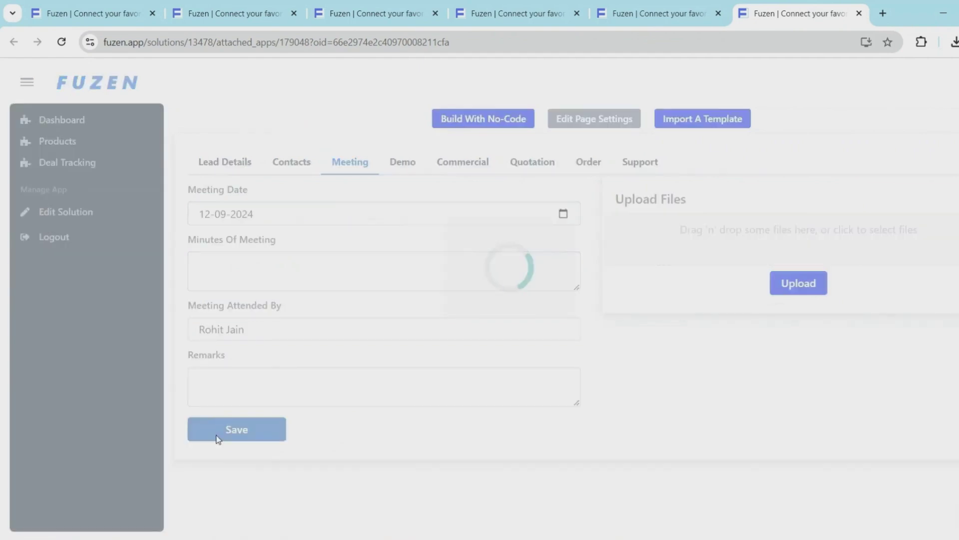
Attach and upload the Sample Brochure for attachment.png file
{"action": "left_click", "coordinate": [715, 233]}
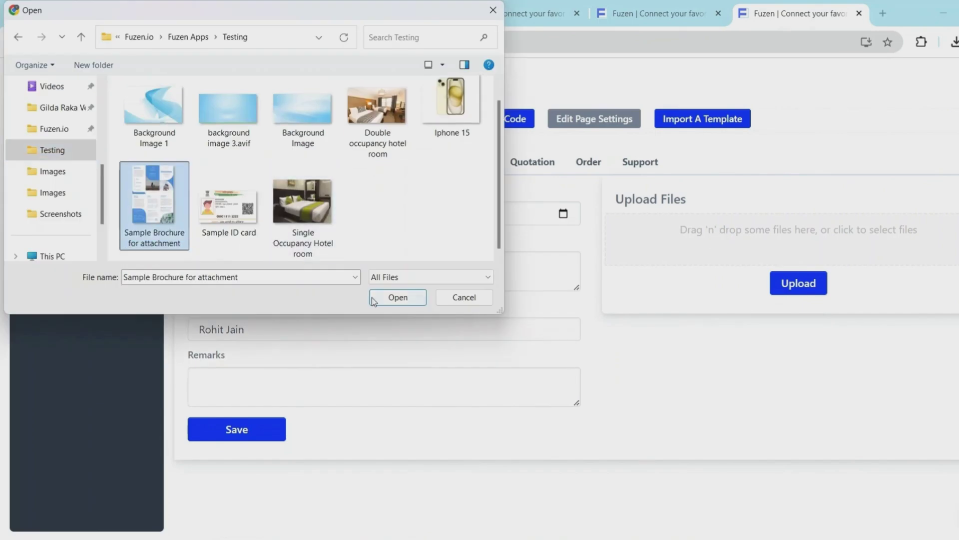
{"action": "left_click", "coordinate": [393, 298]}
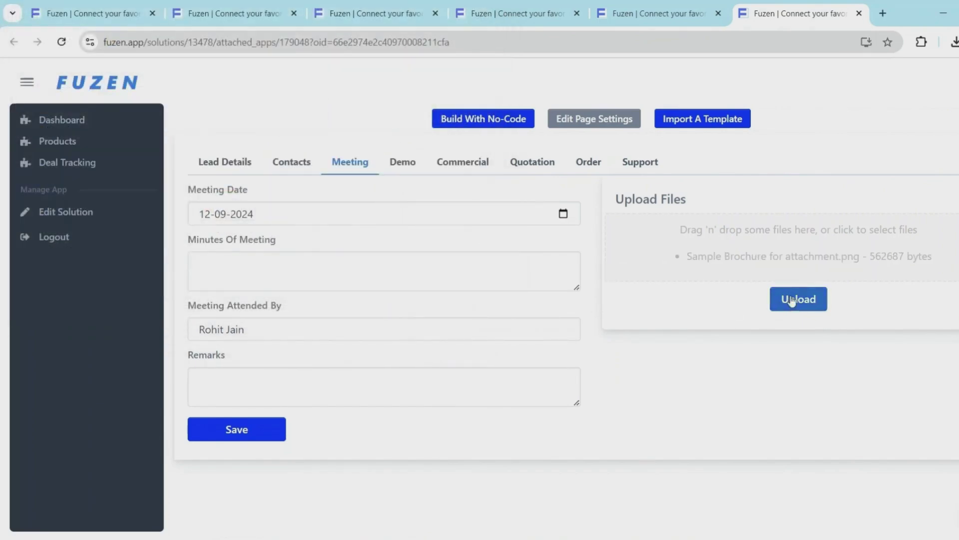
{"action": "left_click", "coordinate": [792, 298]}
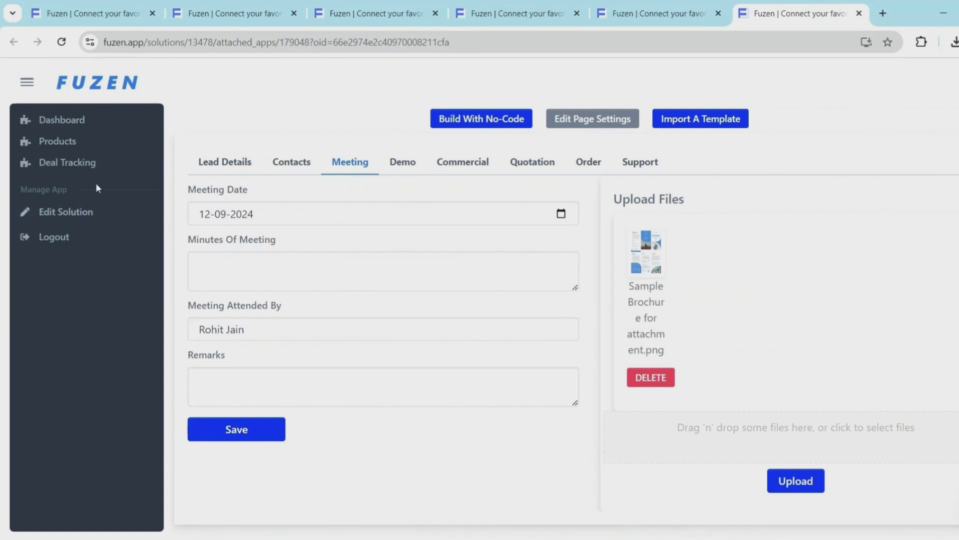
Apply the Deals Tracking (kanban) template, found by searching 'deal', to Deal Tracking
{"action": "left_click", "coordinate": [73, 167]}
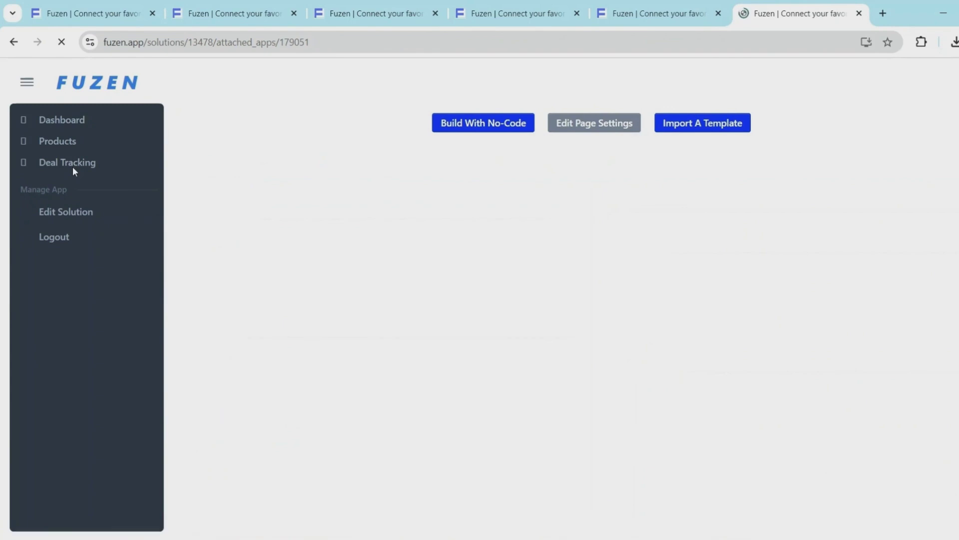
{"action": "left_click", "coordinate": [708, 120]}
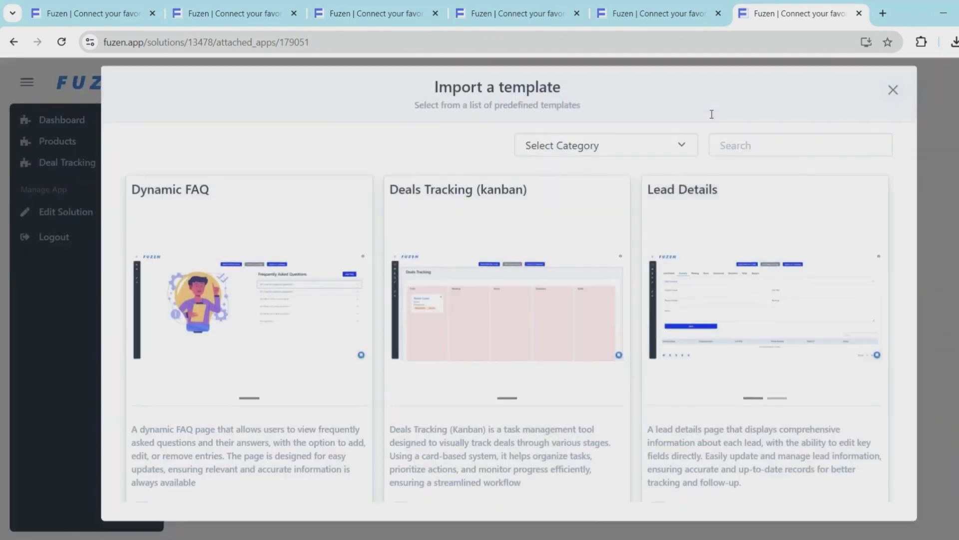
{"action": "left_click", "coordinate": [724, 145]}
{"action": "type", "text": "deal"}
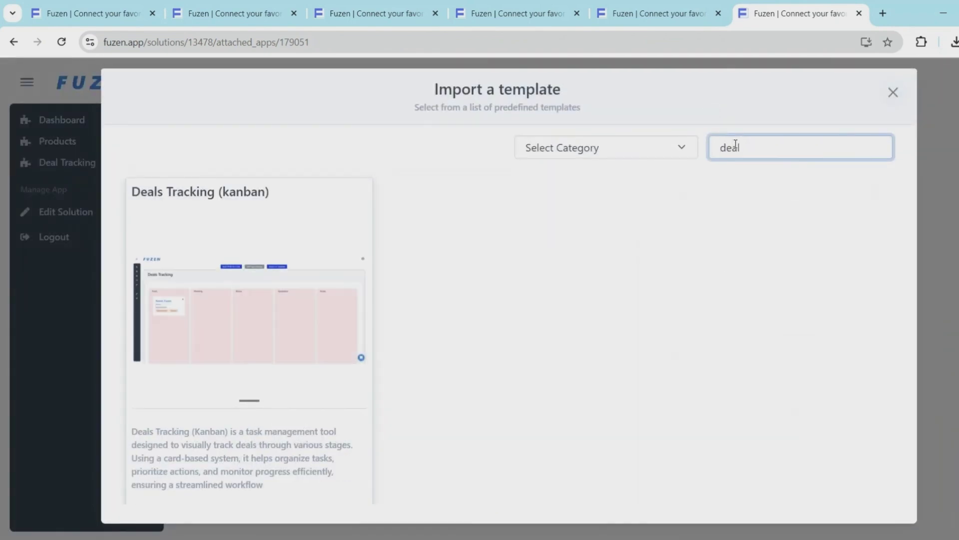
{"action": "scroll", "coordinate": [280, 286], "scroll_direction": "down", "scroll_amount": 1}
{"action": "left_click", "coordinate": [314, 484]}
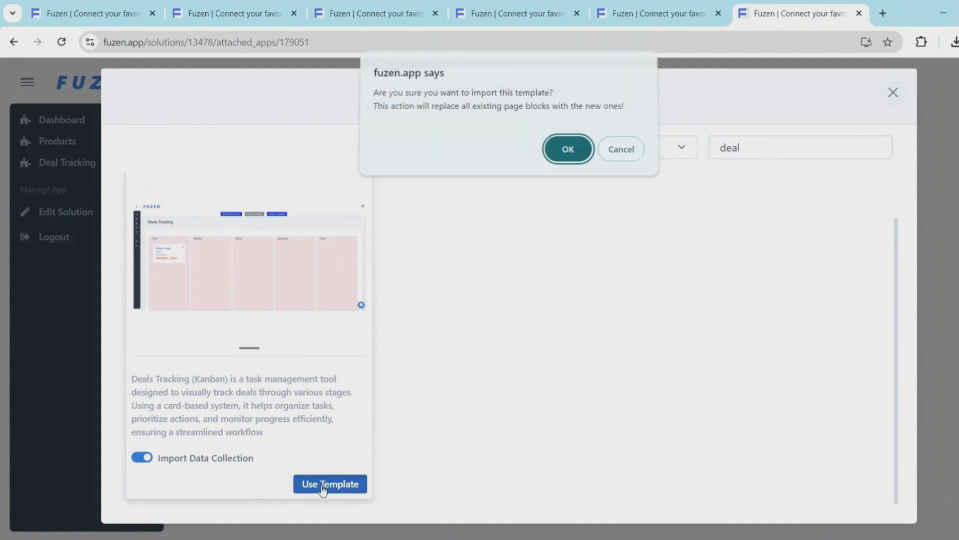
{"action": "left_click", "coordinate": [564, 149]}
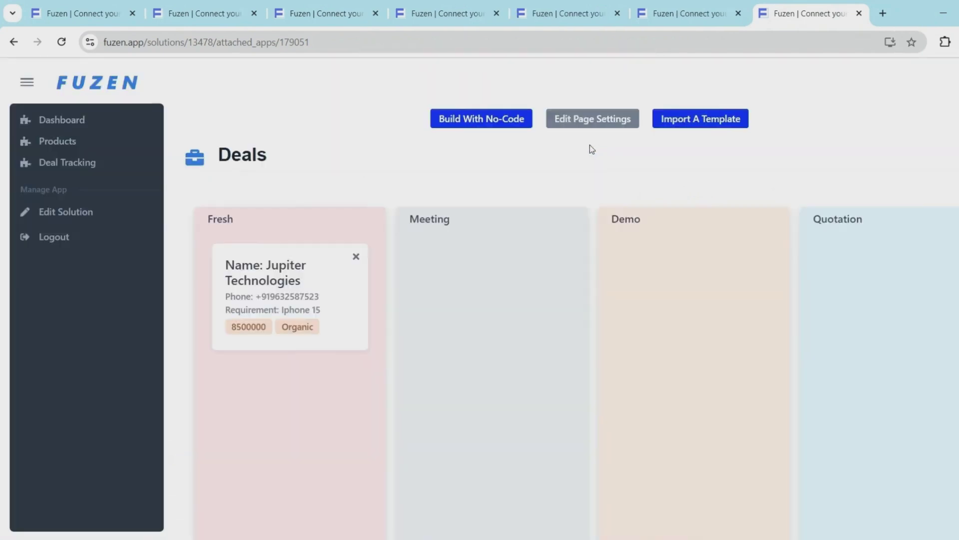